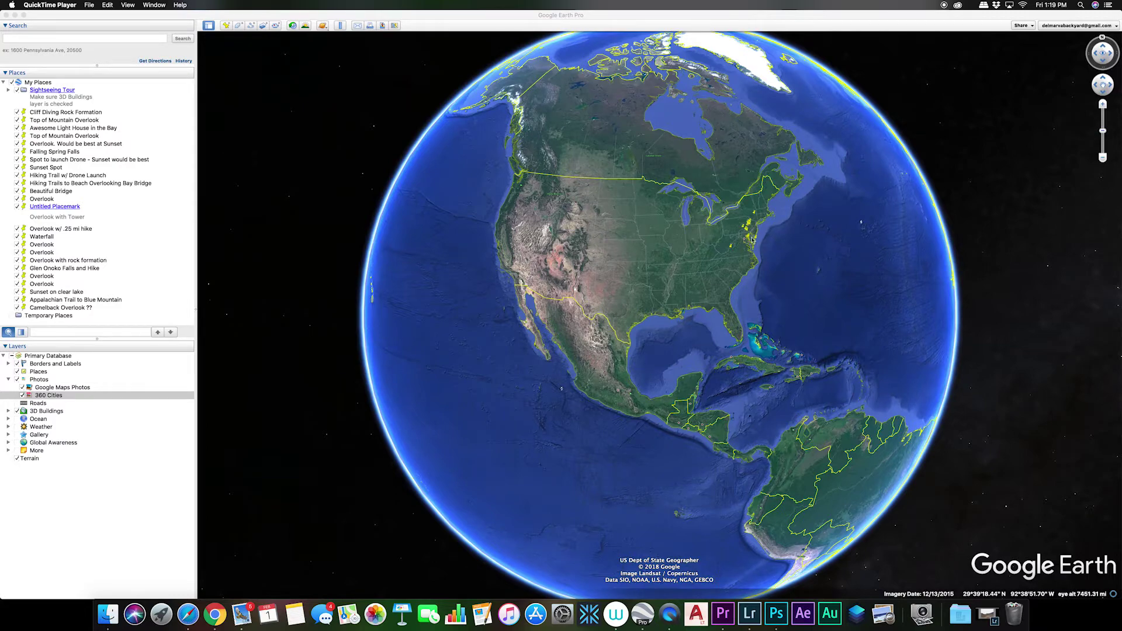
- Find the photo marker northwest of Baltimore in Maryland and view its Westminster Family Center picture
scroll(752, 239, "up", 5)
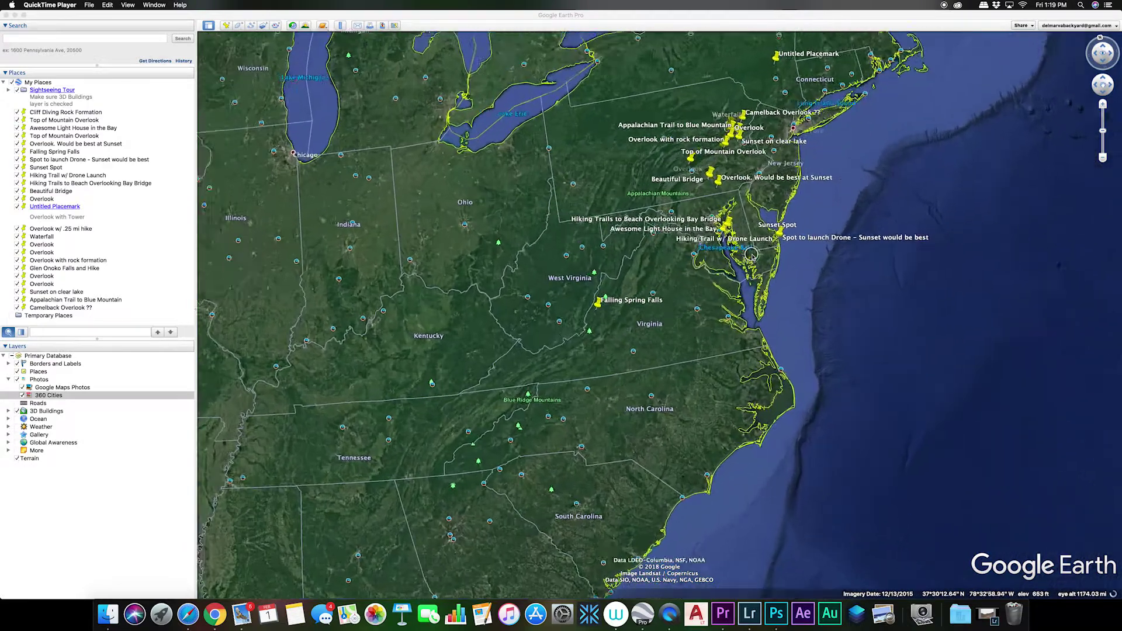
scroll(752, 255, "up", 2)
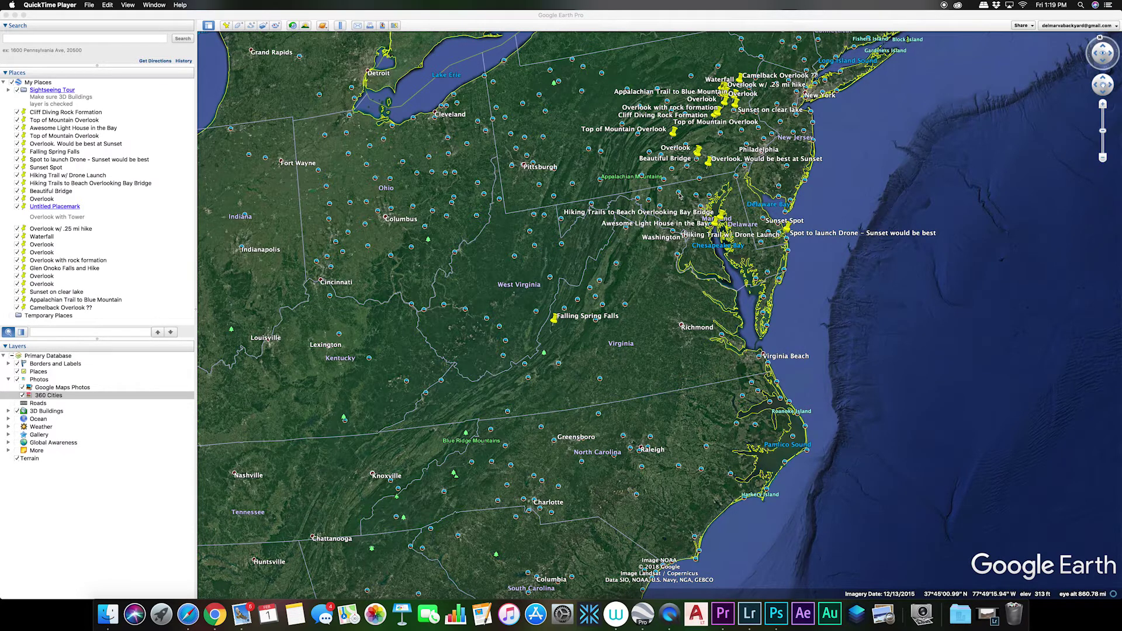
scroll(678, 194, "up", 5)
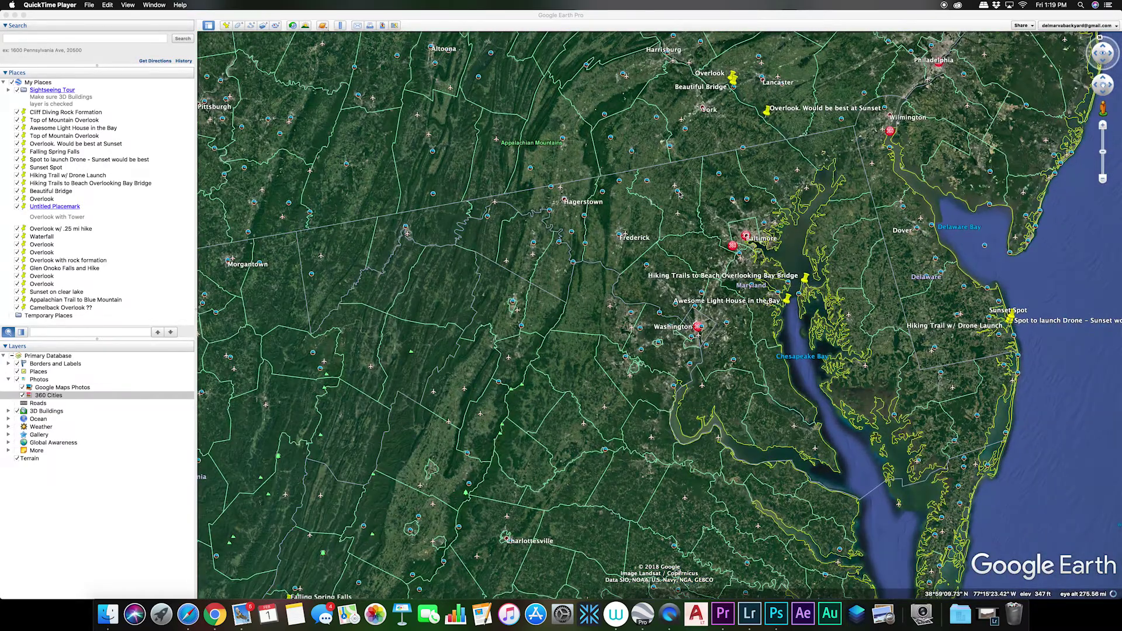
left_click(679, 194)
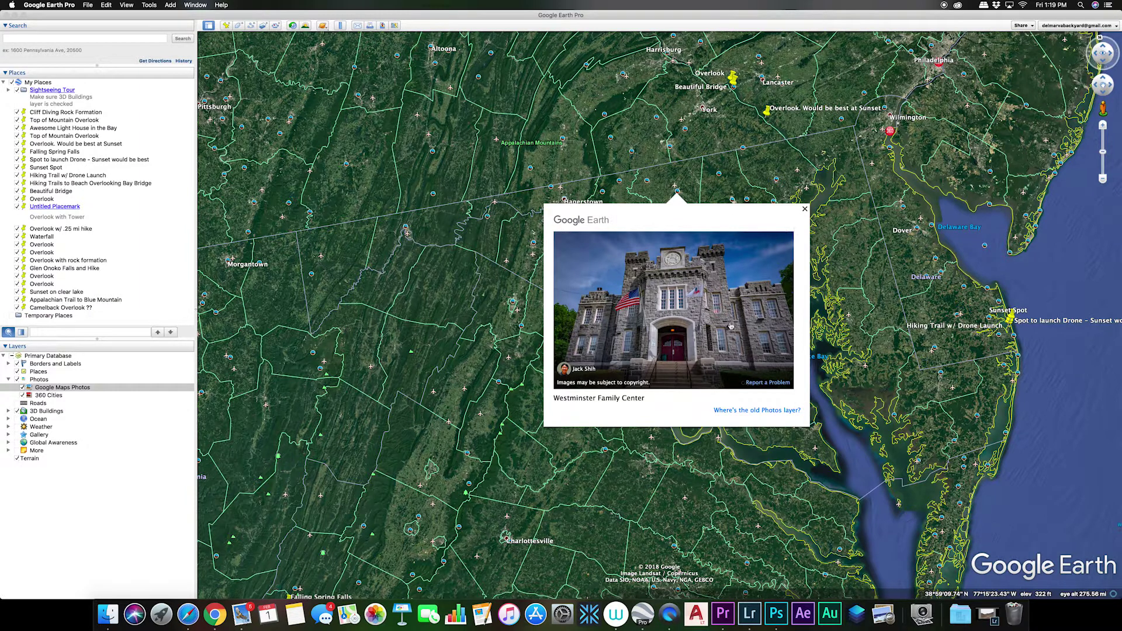
left_click(805, 209)
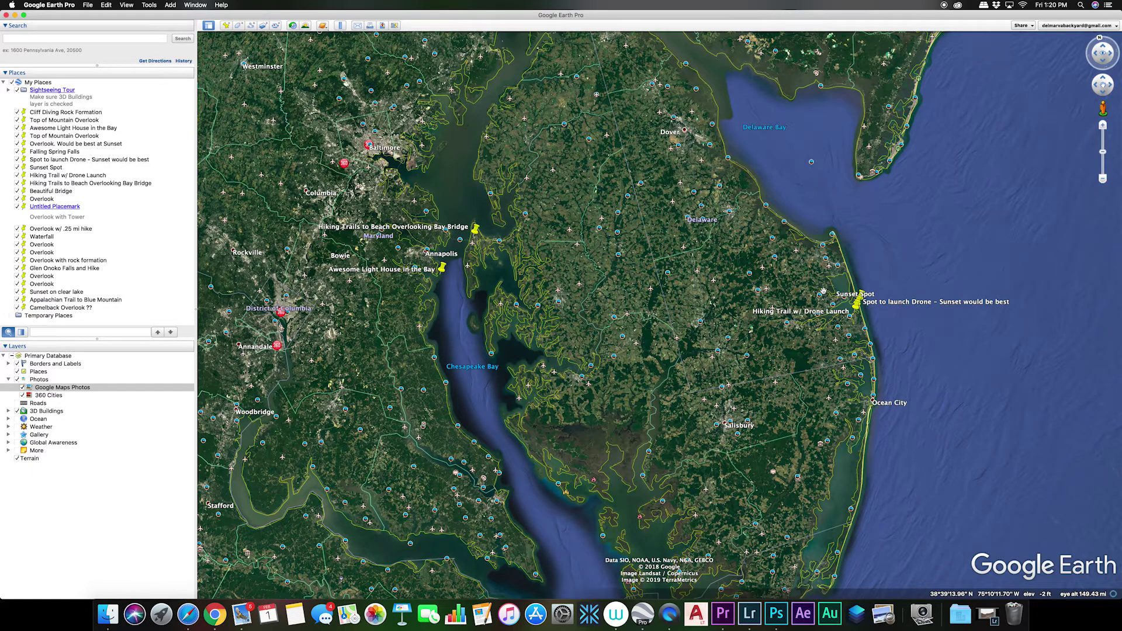
- View the photos of Gordon Pond Wildlife Area, Twin Observation Towers and Henlopen Acres Beach Club on the Delaware coast north of Rehoboth Beach
scroll(822, 291, "up", 3)
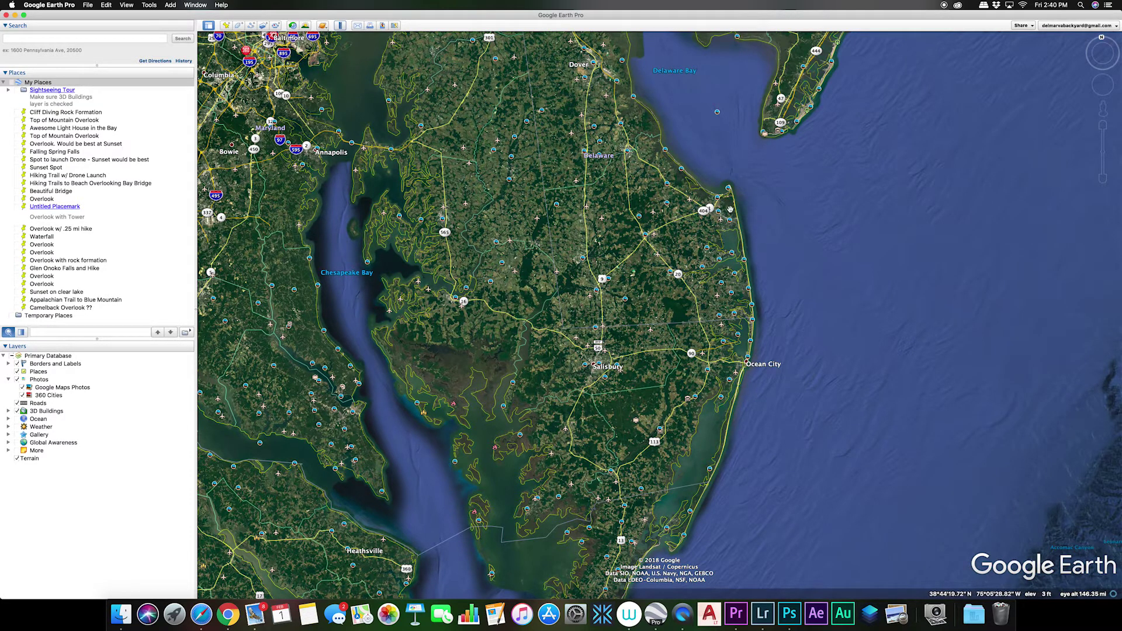
scroll(761, 217, "up", 3)
left_click_drag(624, 264, 637, 307)
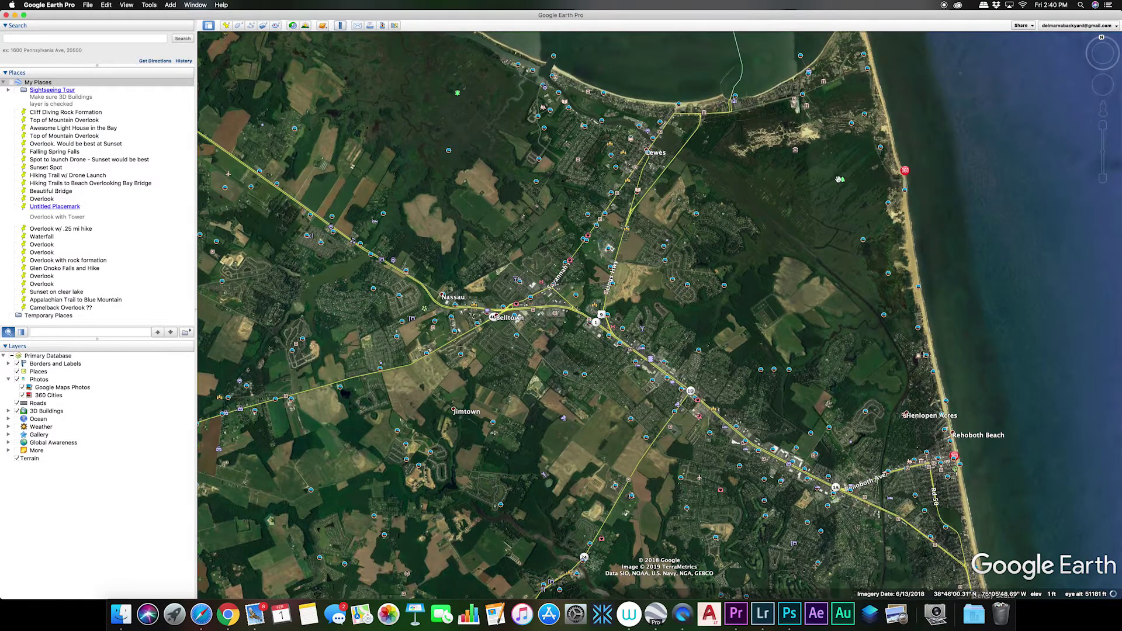
left_click_drag(470, 93, 576, 203)
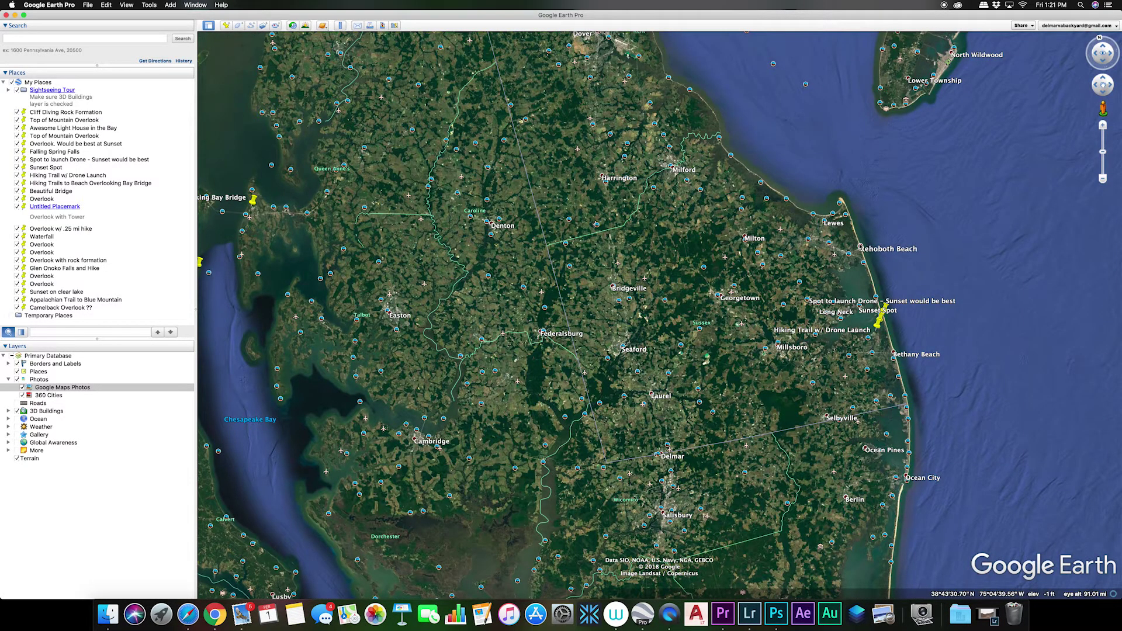
scroll(860, 246, "up", 3)
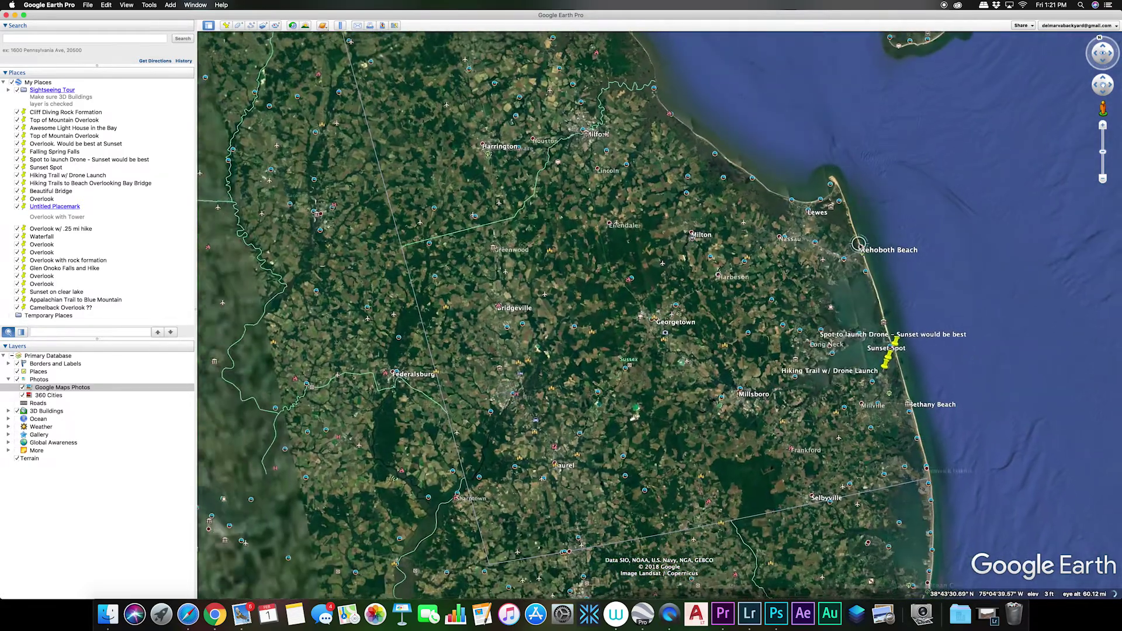
scroll(859, 243, "up", 3)
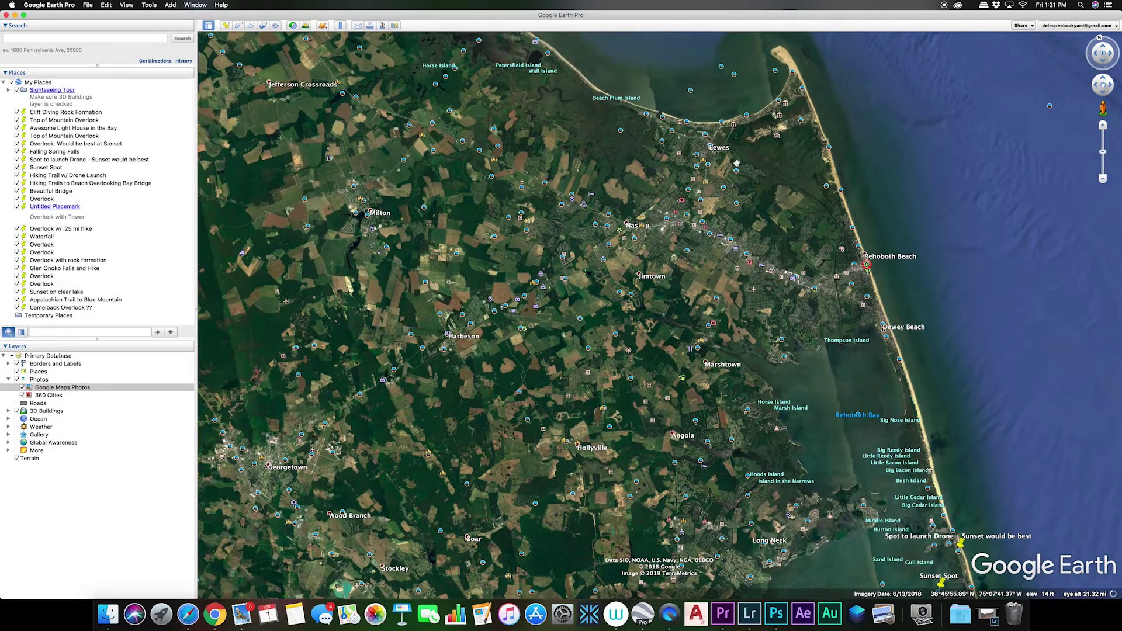
left_click(826, 187)
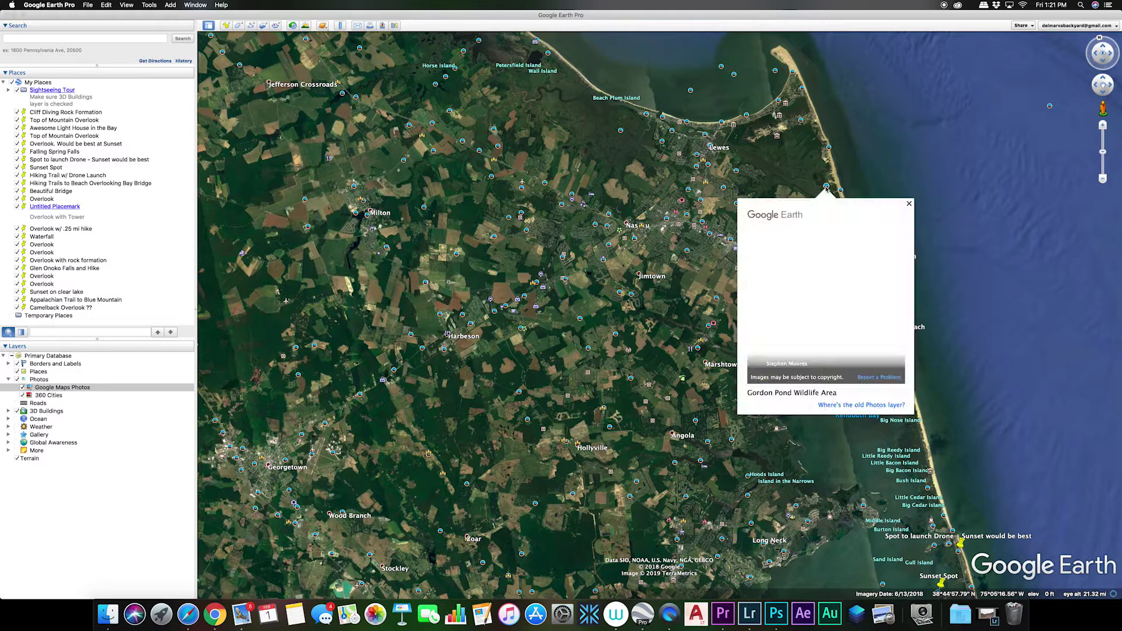
left_click(909, 204)
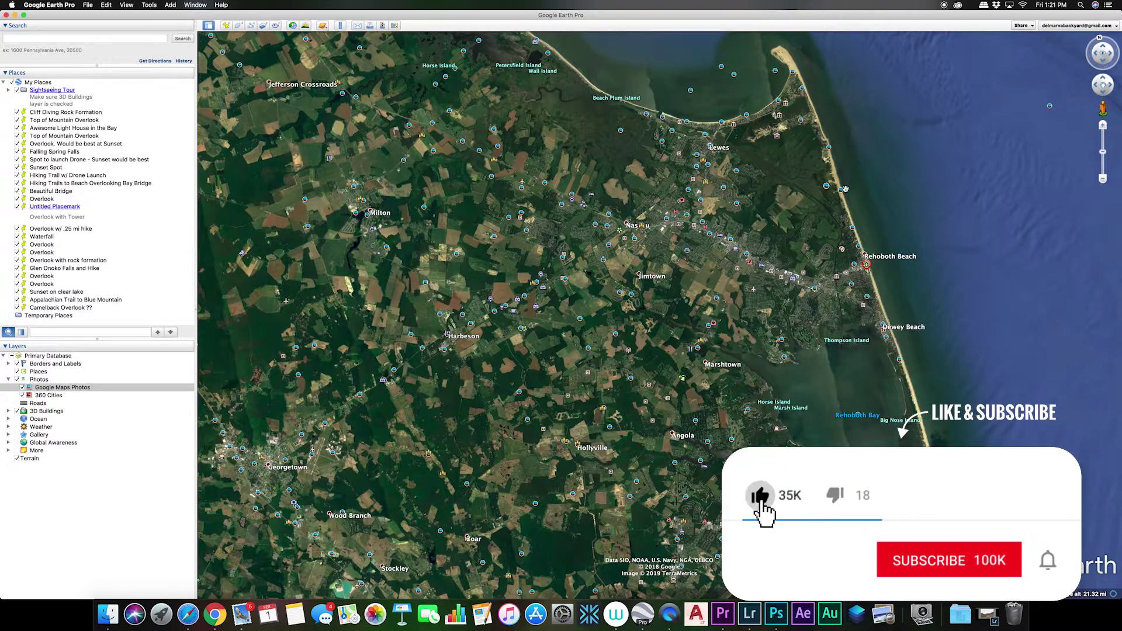
left_click(841, 190)
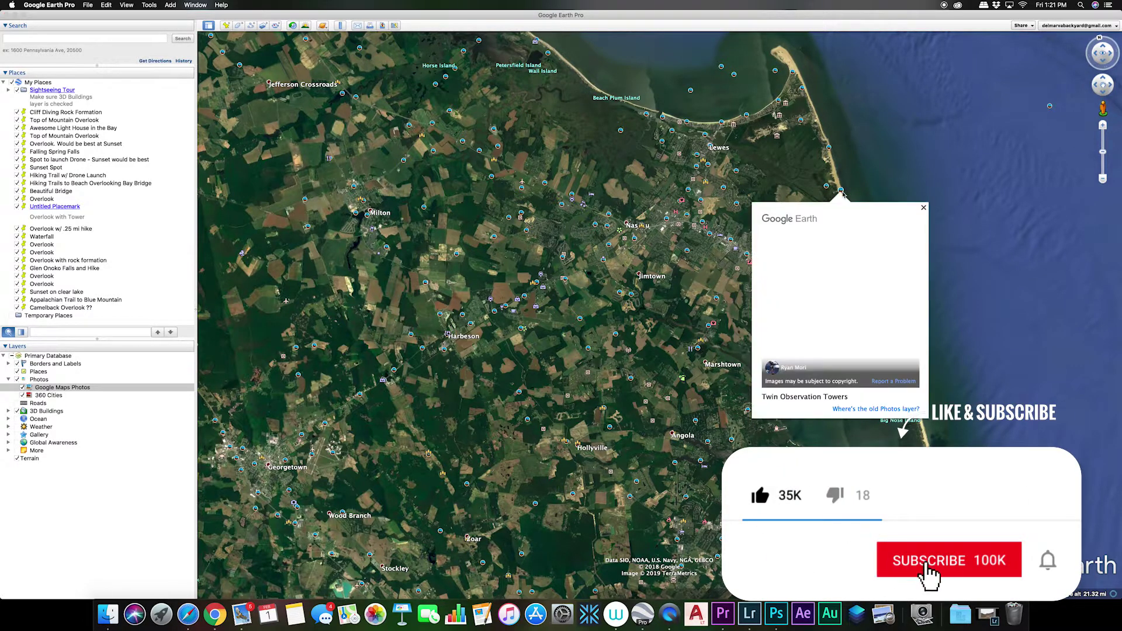
left_click(923, 208)
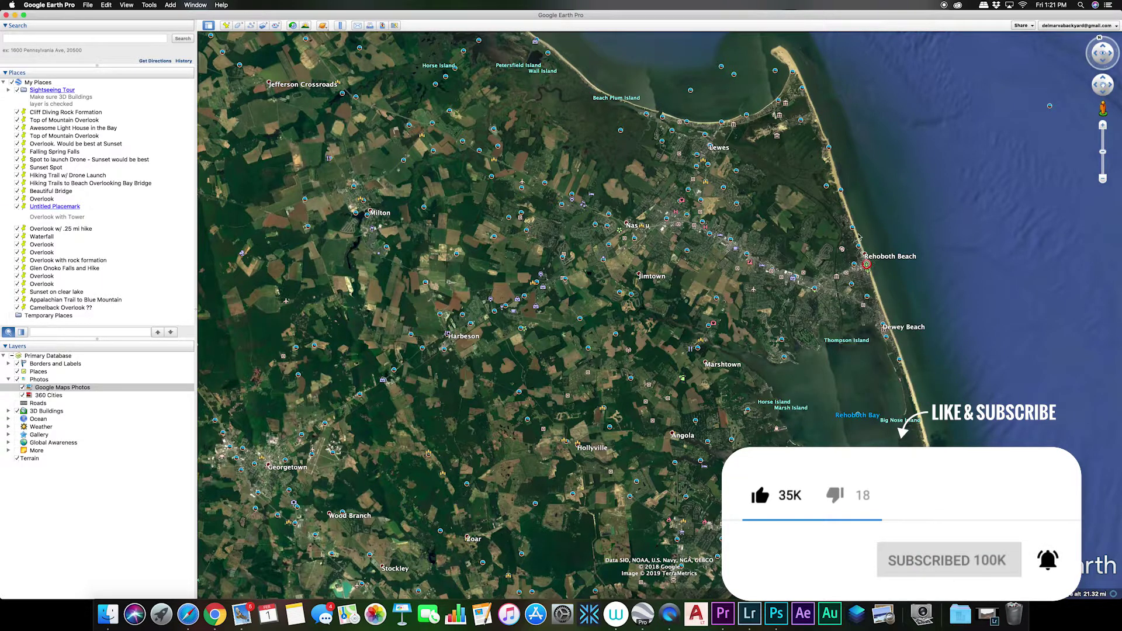
left_click(851, 228)
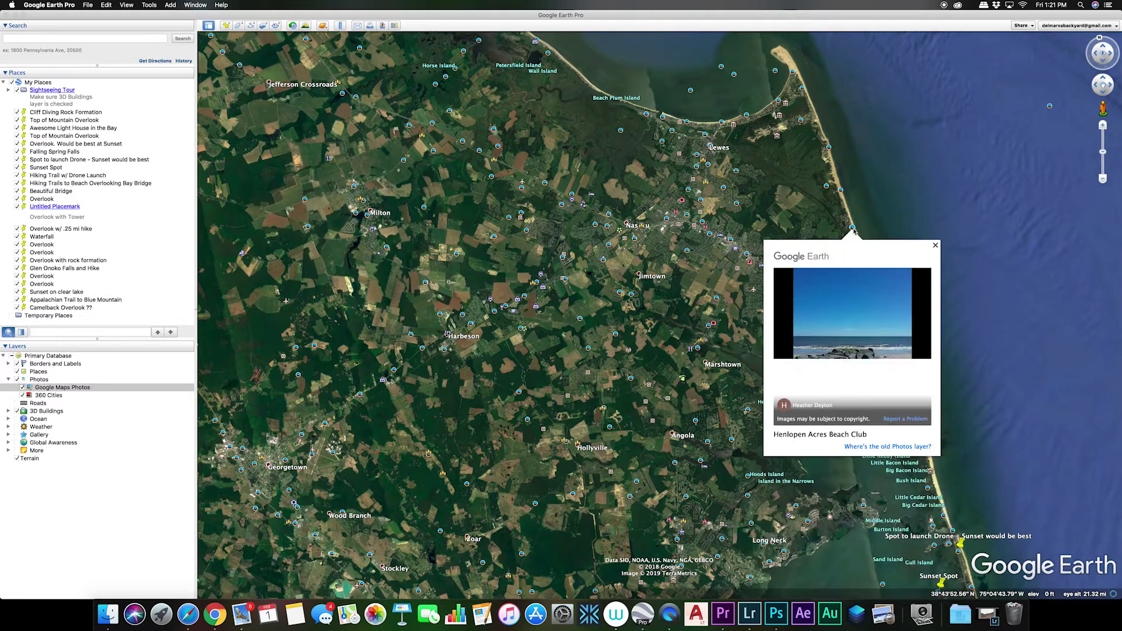
left_click(935, 247)
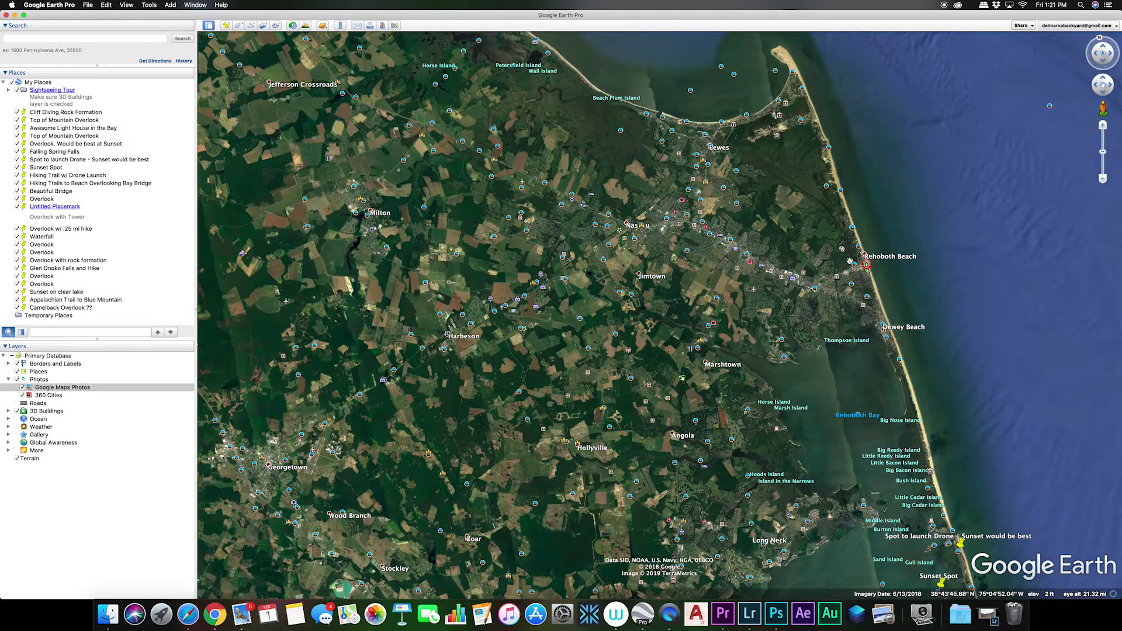
- View the photos of the docked Kal-Mar-Nickel and Lewes Beach along the bay shore at Lewes
left_click(746, 114)
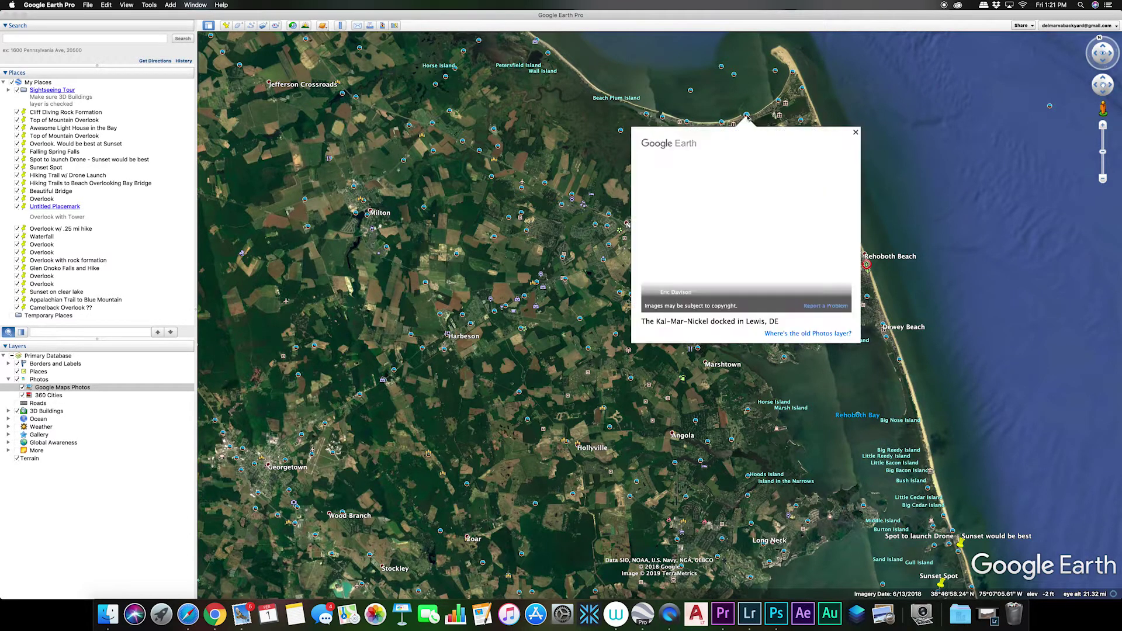
left_click(854, 133)
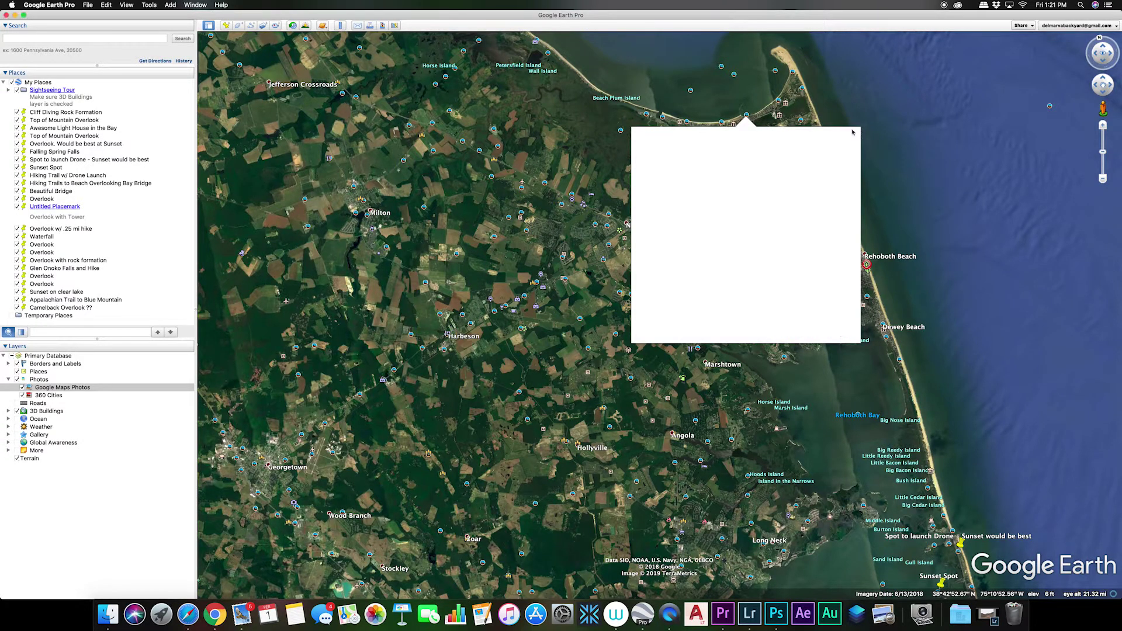
left_click(721, 123)
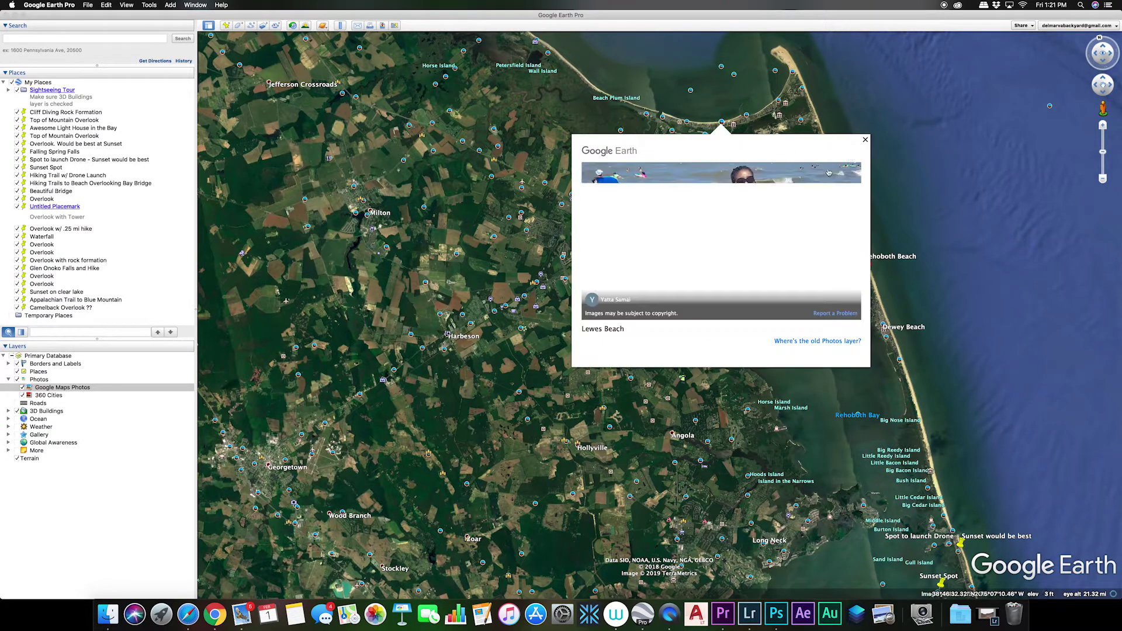
left_click(866, 141)
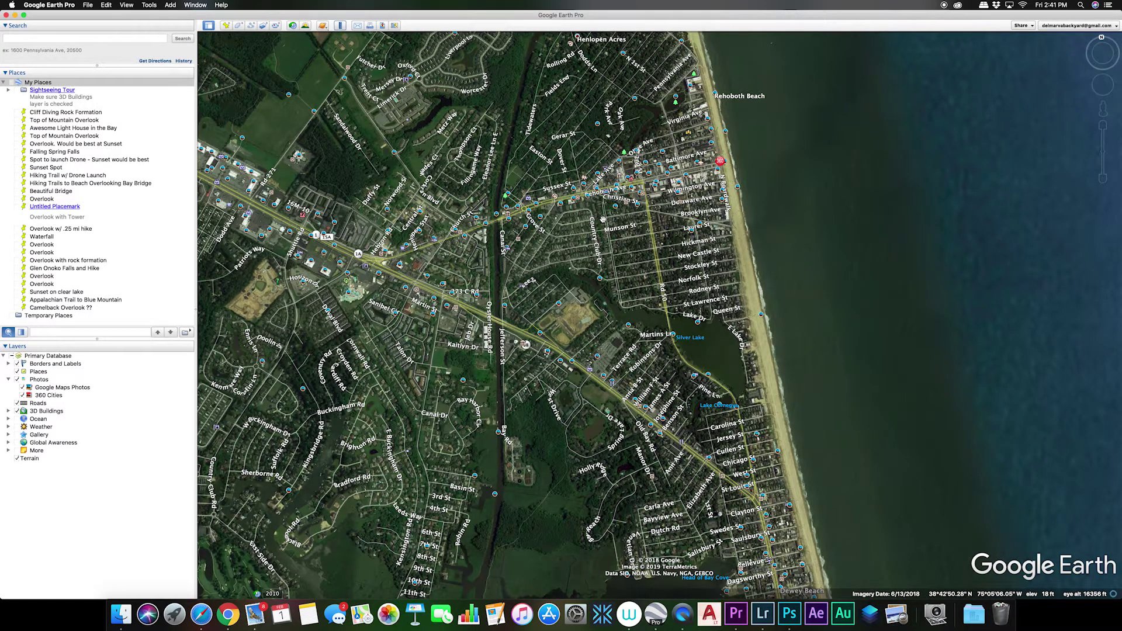
- View the photos of Dos Locos Stonegrill and Cooter Brown's Twisted Southern Kitchen around Rehoboth Avenue in Rehoboth Beach
scroll(676, 168, "up", 3)
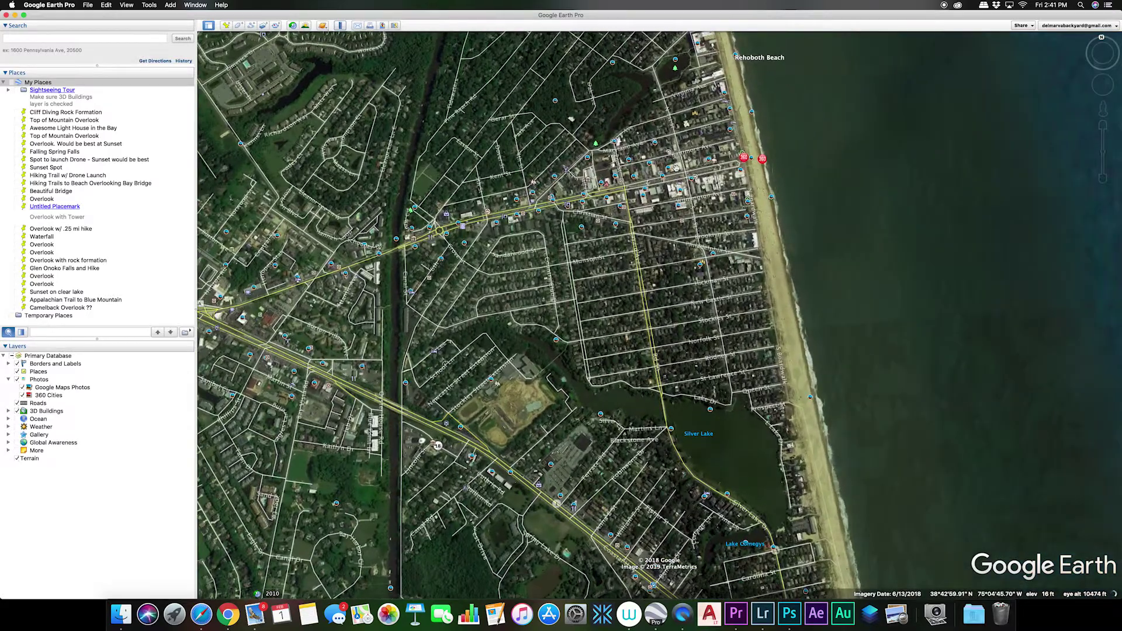
scroll(676, 167, "up", 2)
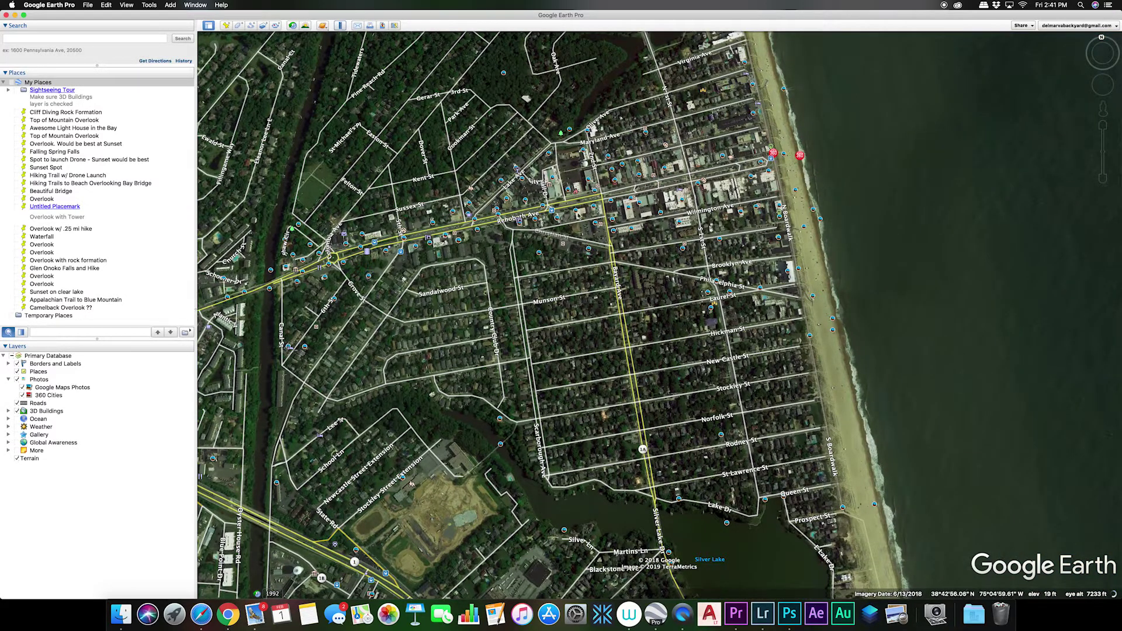
left_click(593, 208)
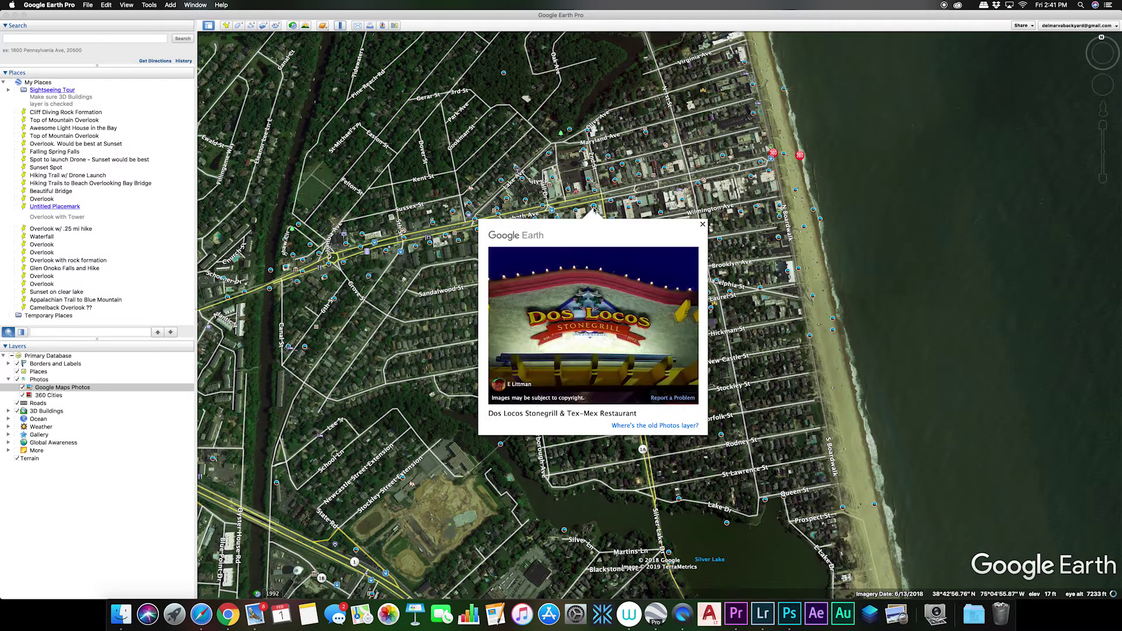
left_click(616, 181)
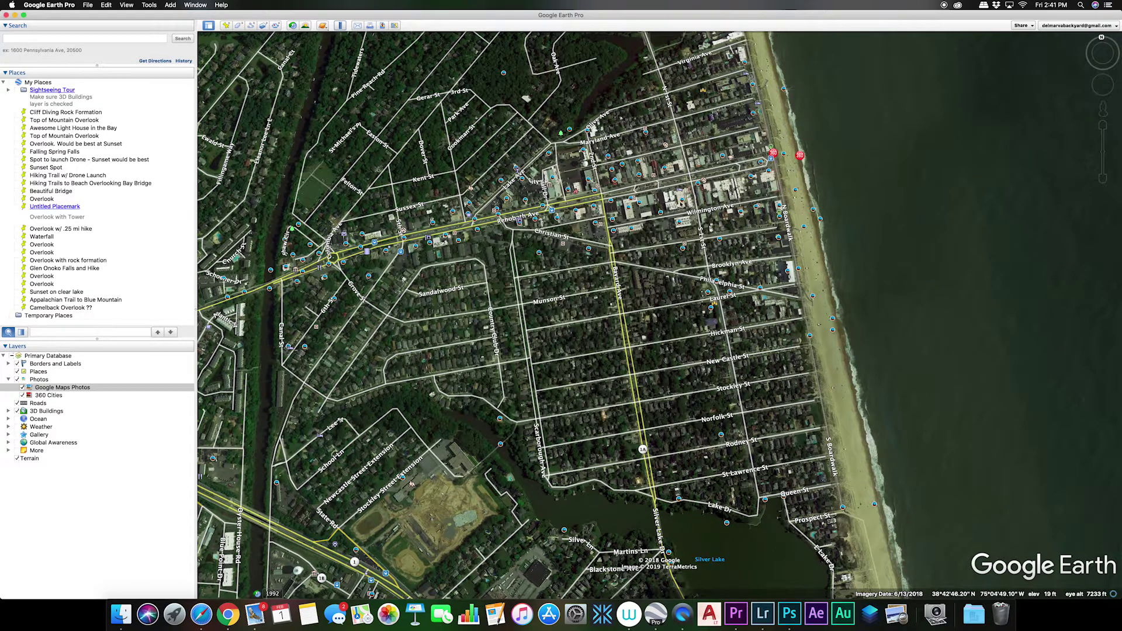
left_click(767, 199)
left_click(698, 185)
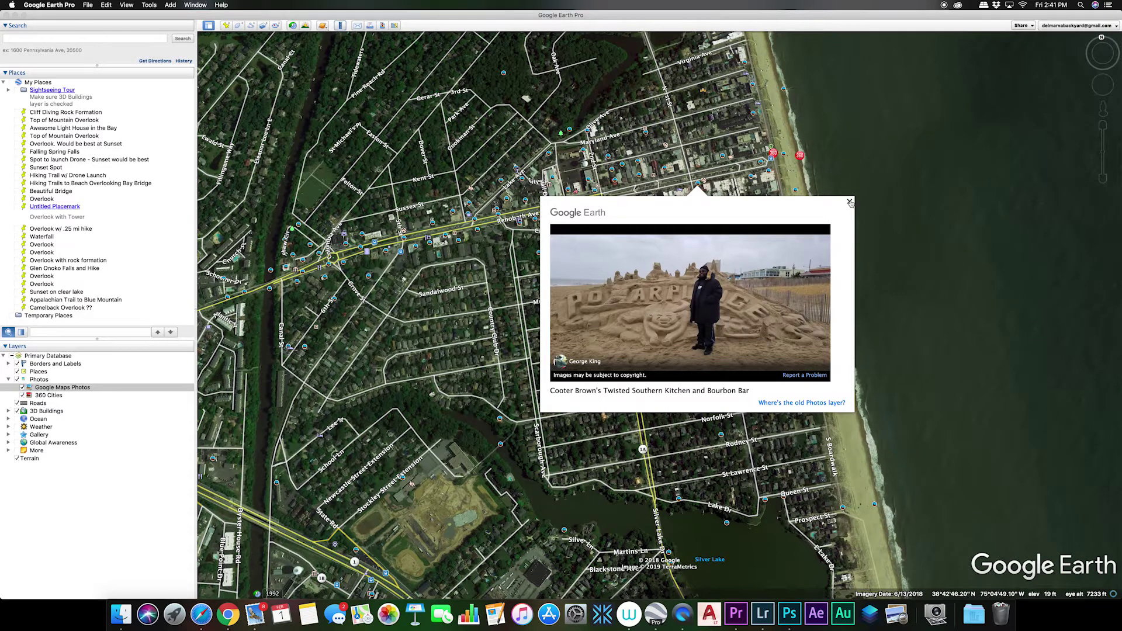
left_click(849, 202)
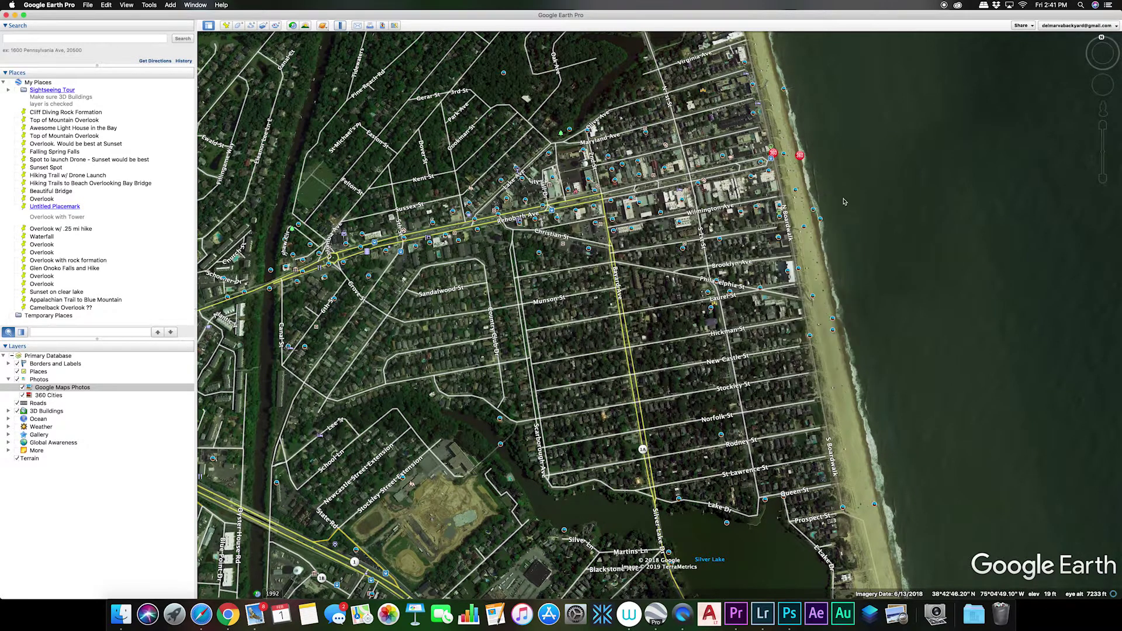
- View the photos pinned along the Rehoboth Beach oceanfront, including the Rehoboth Beach and Delphin pictures
left_click(795, 190)
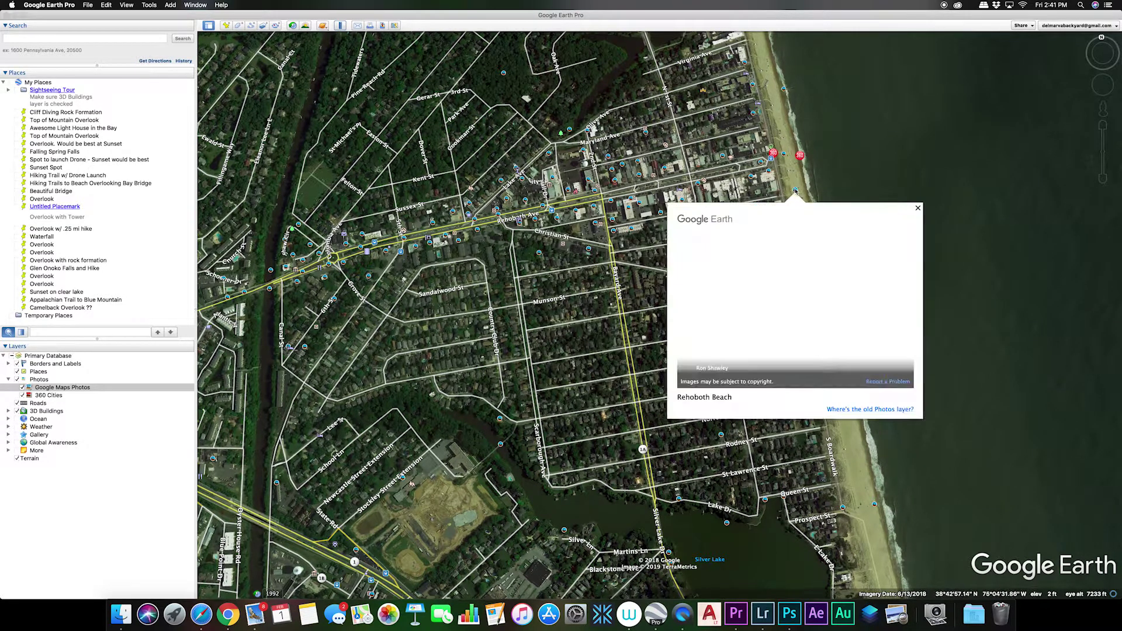
left_click(918, 208)
left_click(783, 154)
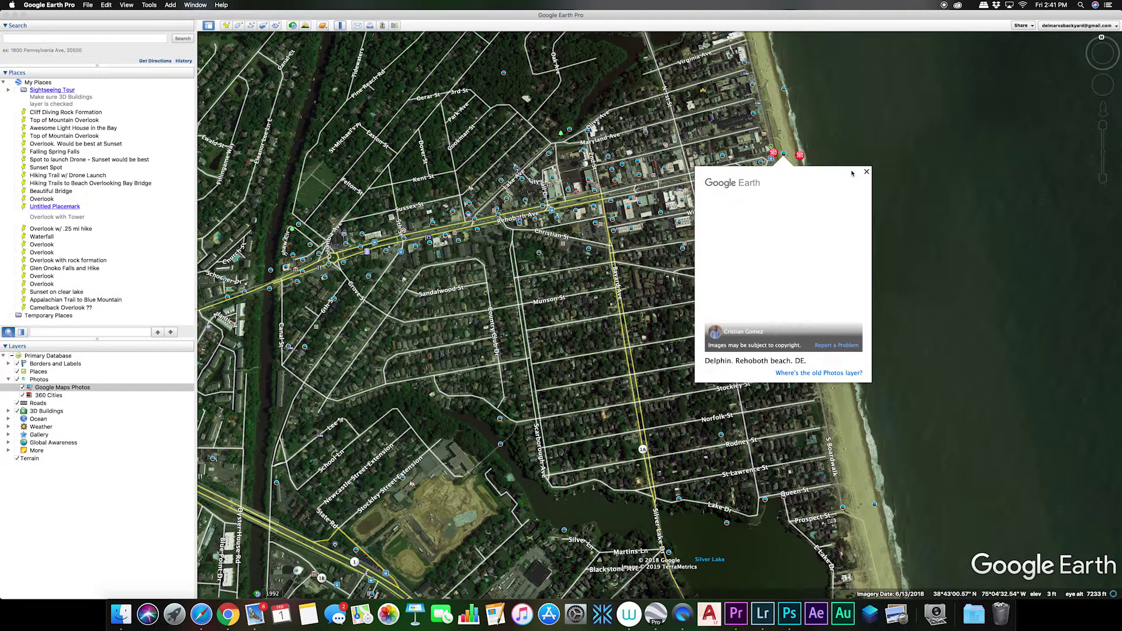
left_click(866, 173)
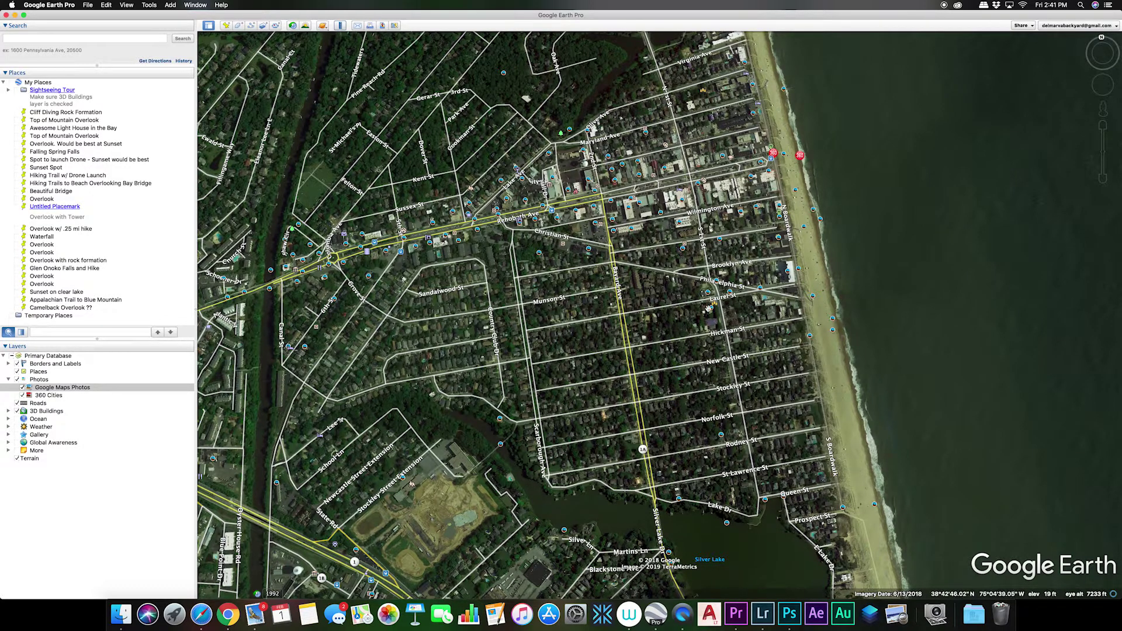
left_click_drag(615, 328, 557, 303)
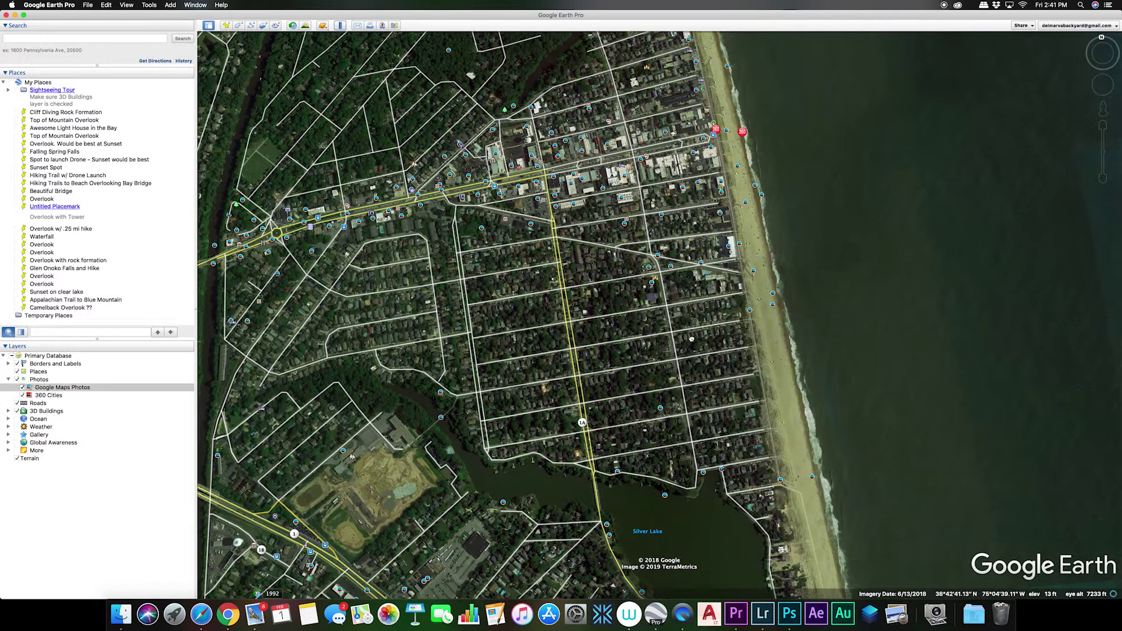
left_click(773, 305)
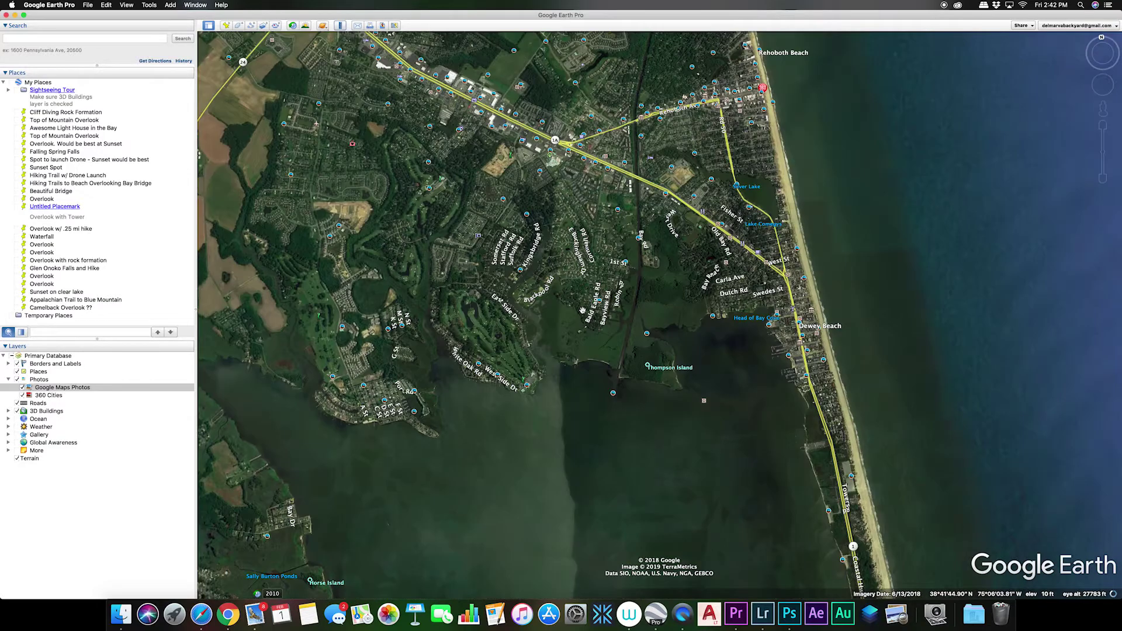
- View the Rehoboth Beach Country Club and Rehoboth bay photos on the bay's northern shore
scroll(583, 311, "down", 3)
scroll(583, 310, "down", 3)
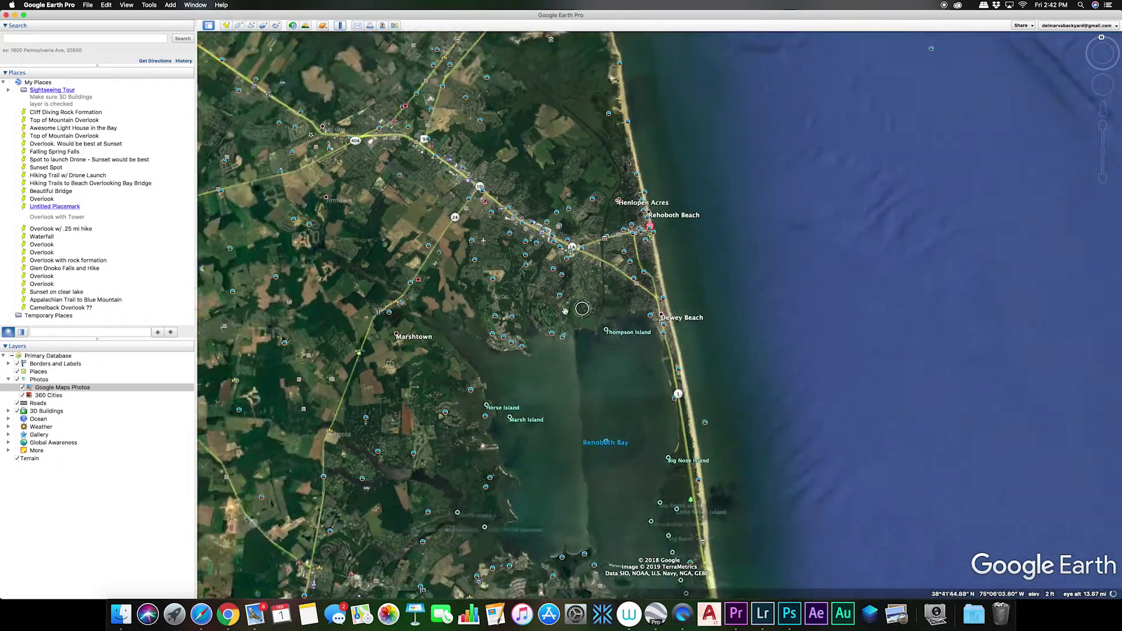
scroll(616, 286, "up", 3)
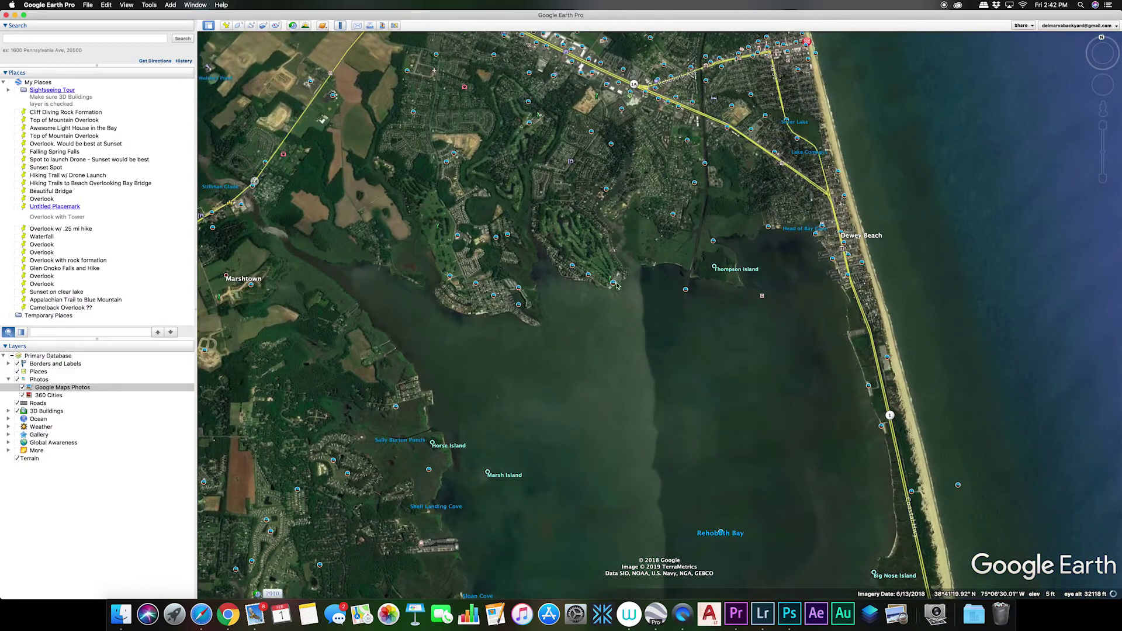
left_click(614, 285)
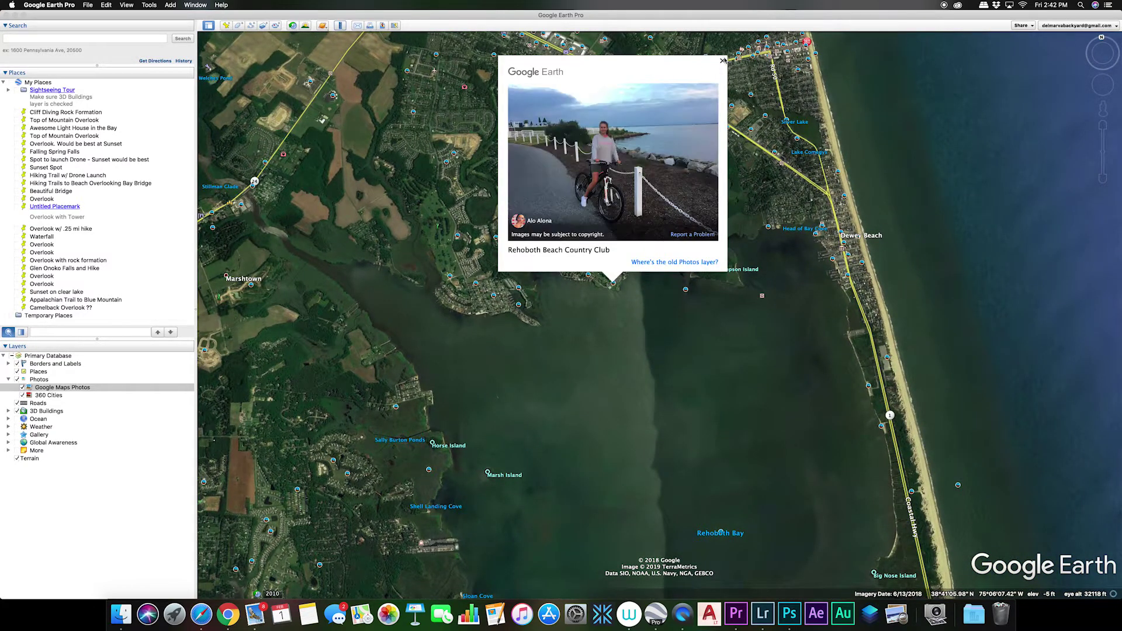
left_click(722, 61)
left_click(520, 305)
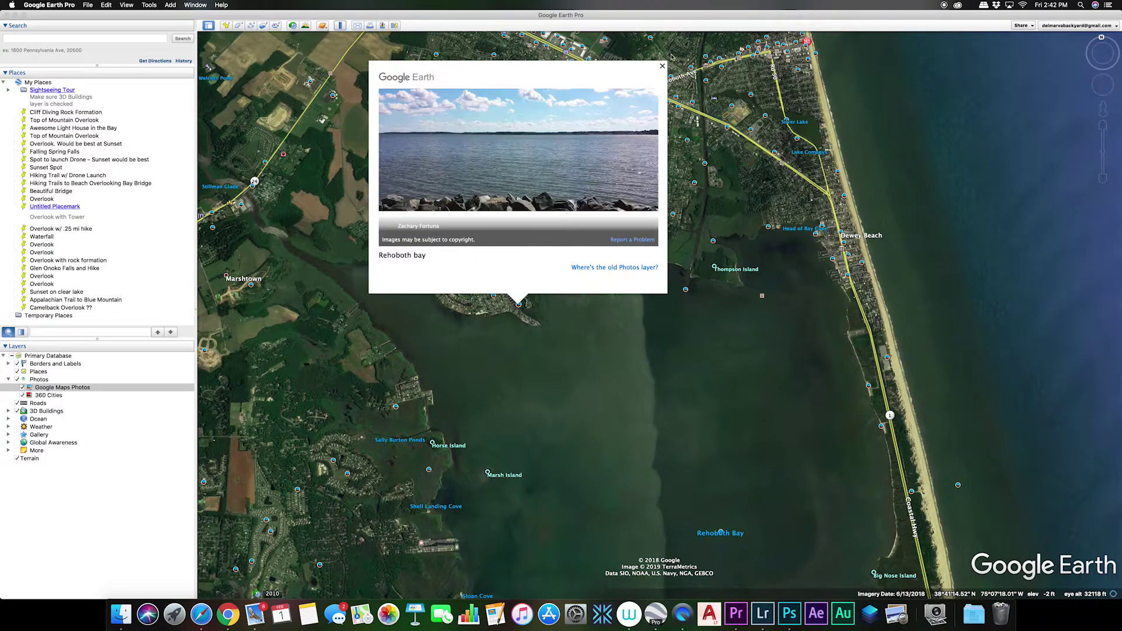
- View the Great Cypress Swamp photo pinned in the large forest west of Frankford and Selbyville
left_click(662, 67)
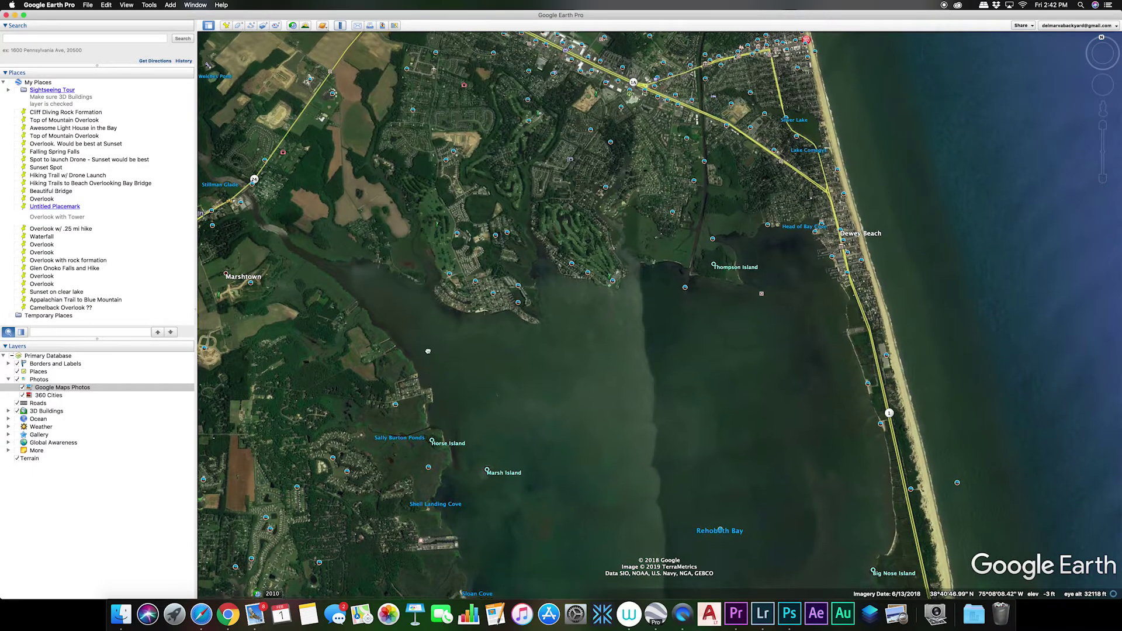
left_click_drag(401, 405, 453, 269)
scroll(453, 268, "down", 5)
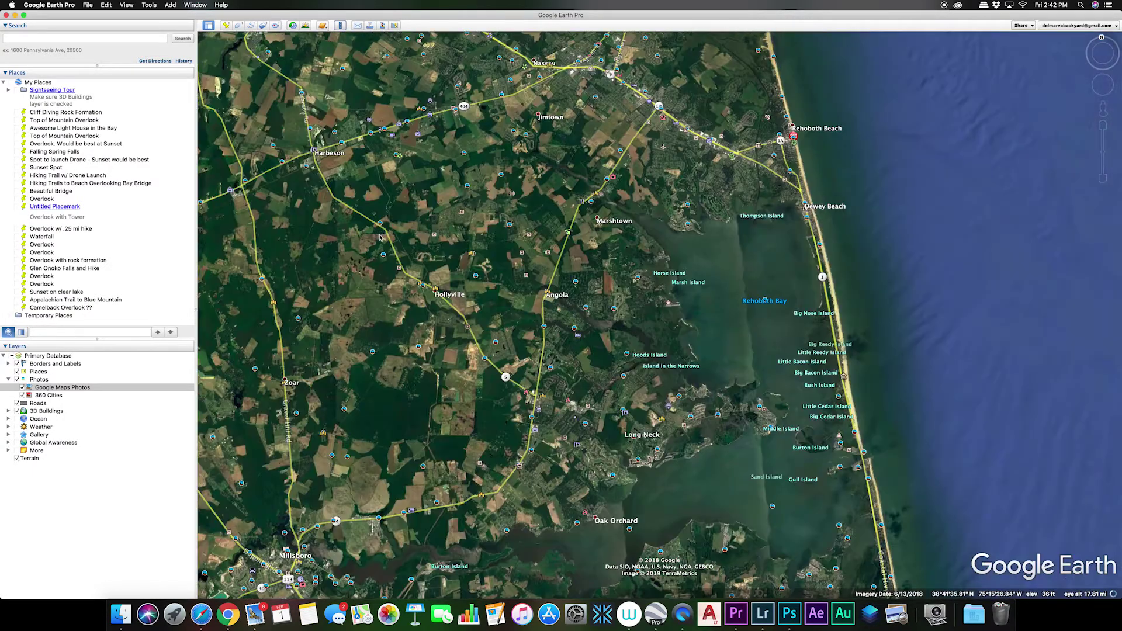
left_click_drag(380, 237, 422, 179)
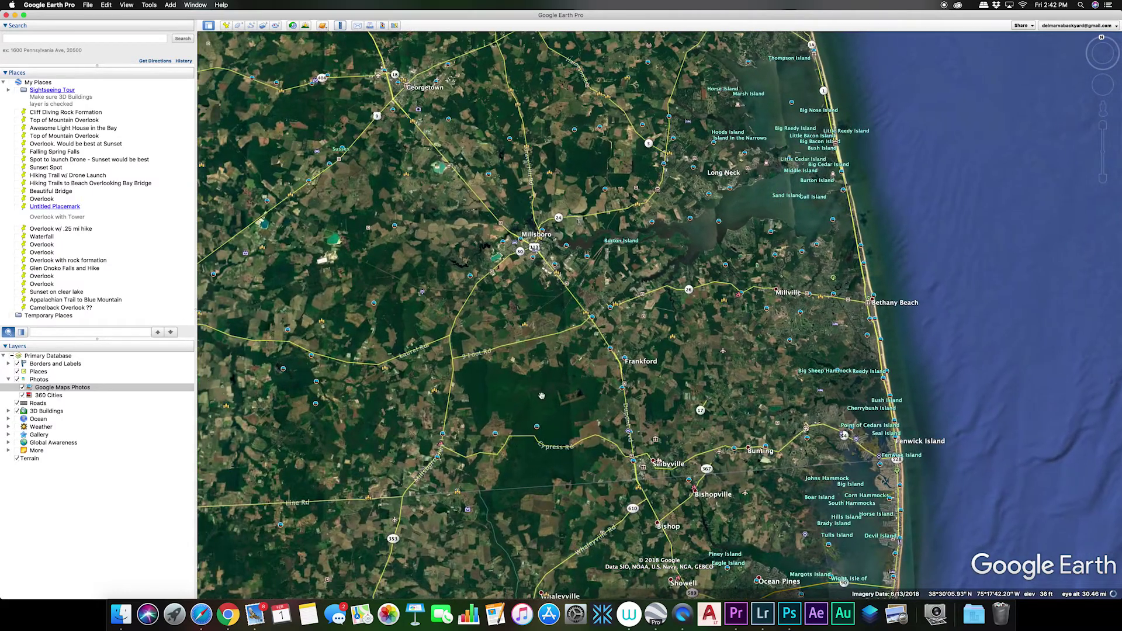
scroll(510, 389, "up", 5)
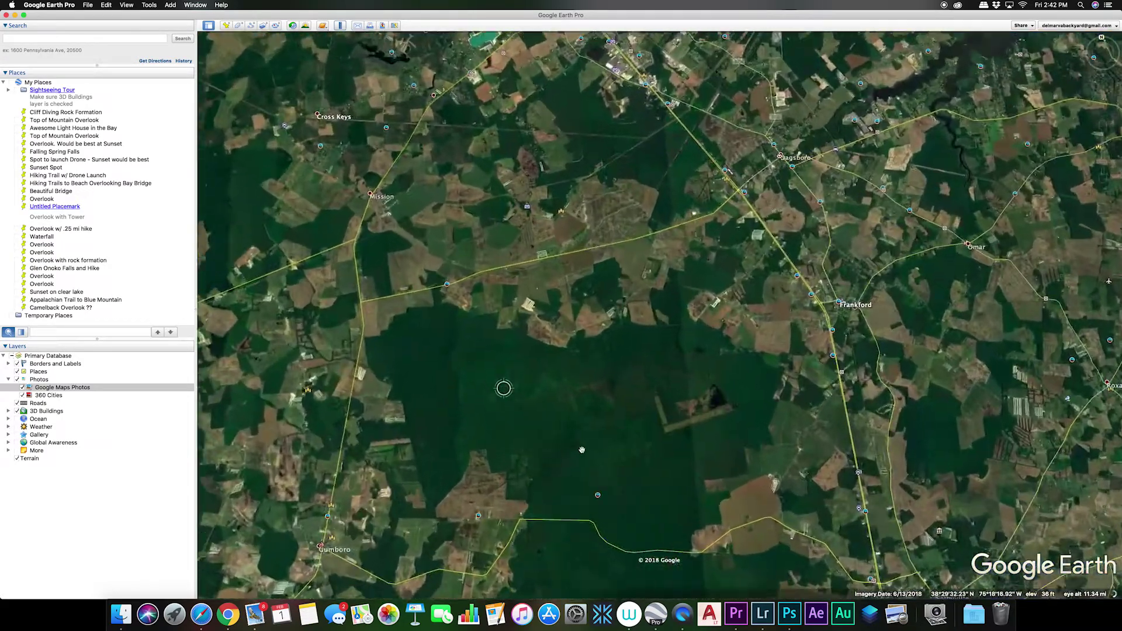
scroll(598, 471, "up", 3)
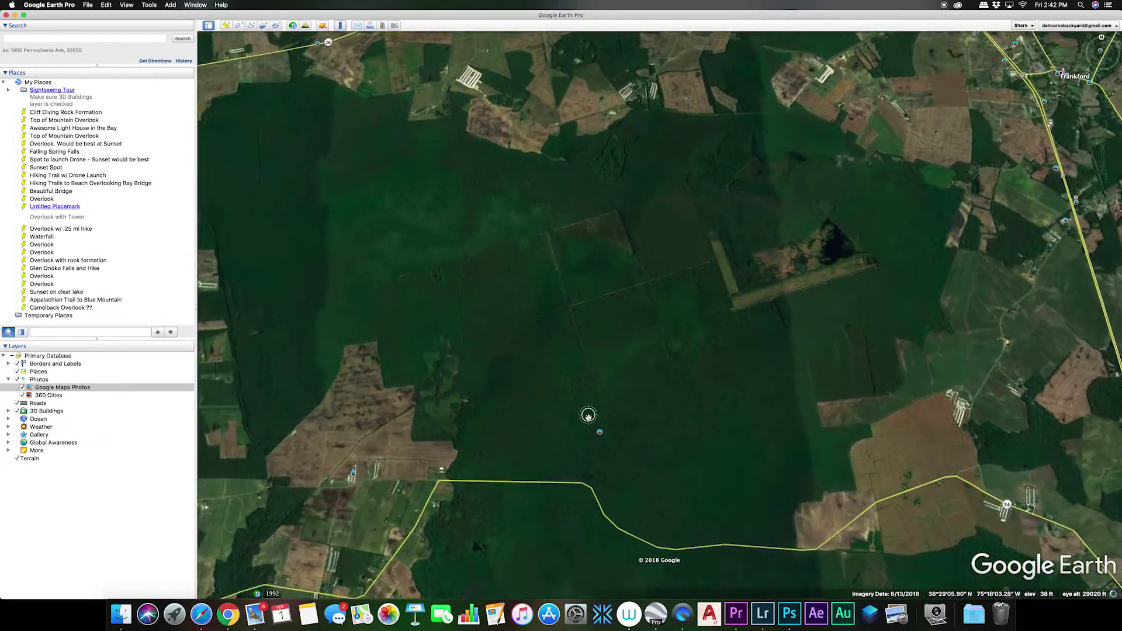
left_click(600, 434)
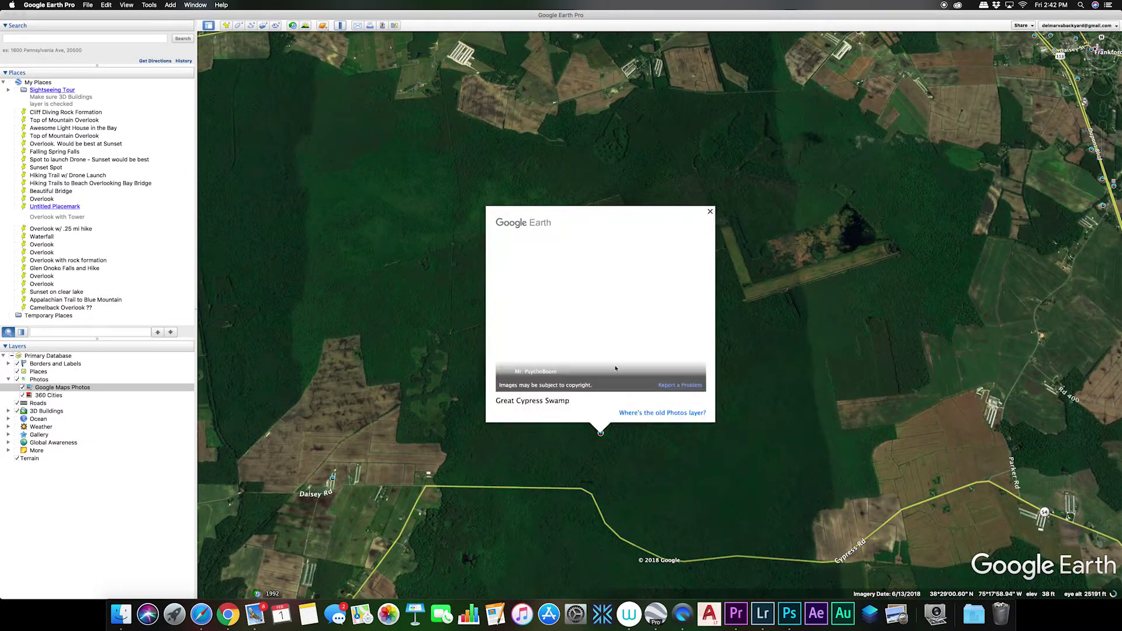
left_click(710, 213)
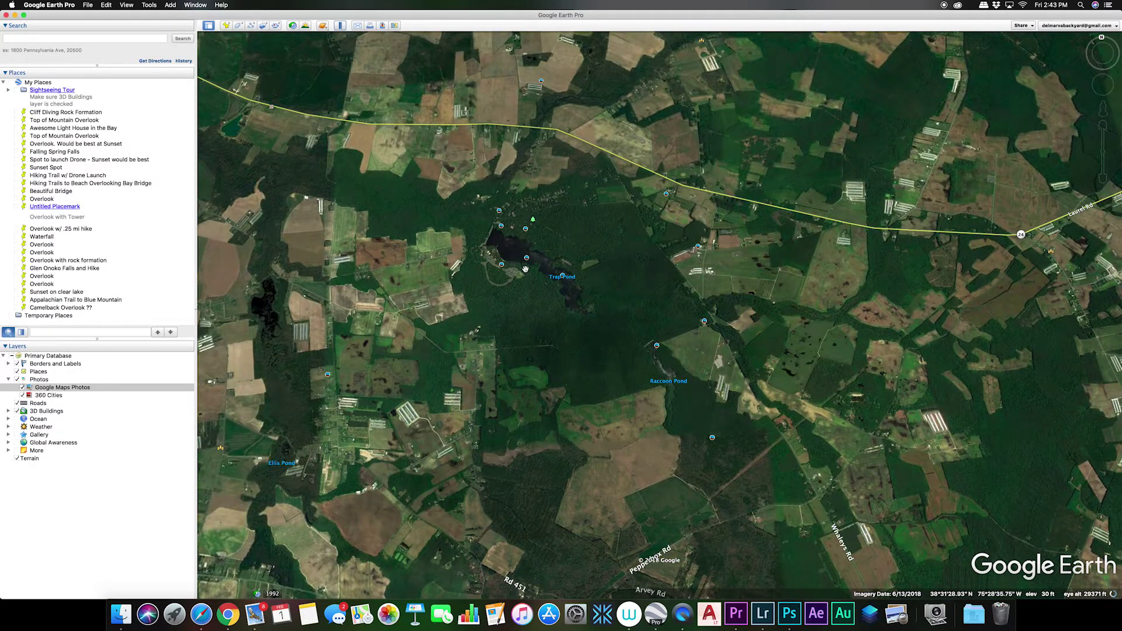
- View the Trap Pond State Park and Baldcypress Nature Center photos at Trap Pond and inspect the nearby parking area
scroll(525, 272, "up", 2)
scroll(525, 273, "up", 2)
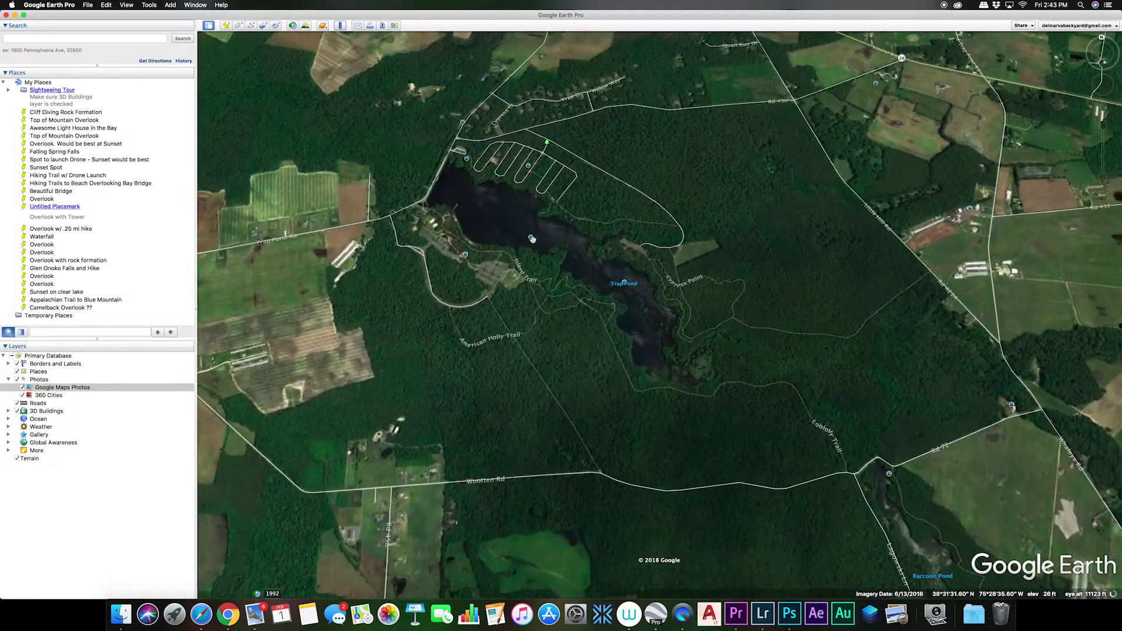
left_click(531, 236)
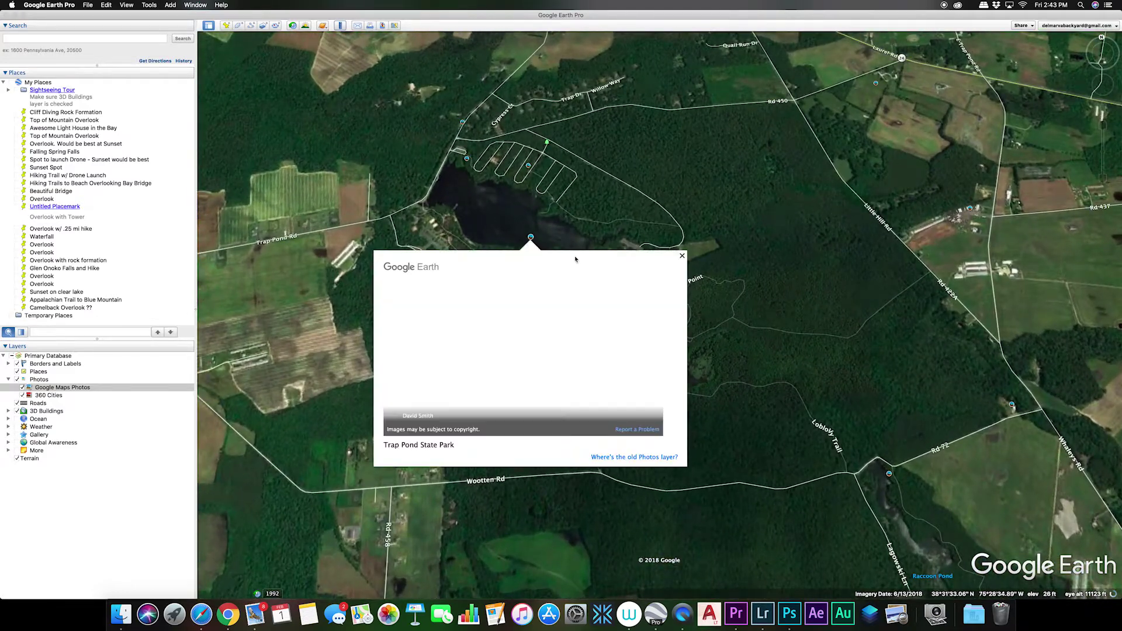
left_click(683, 257)
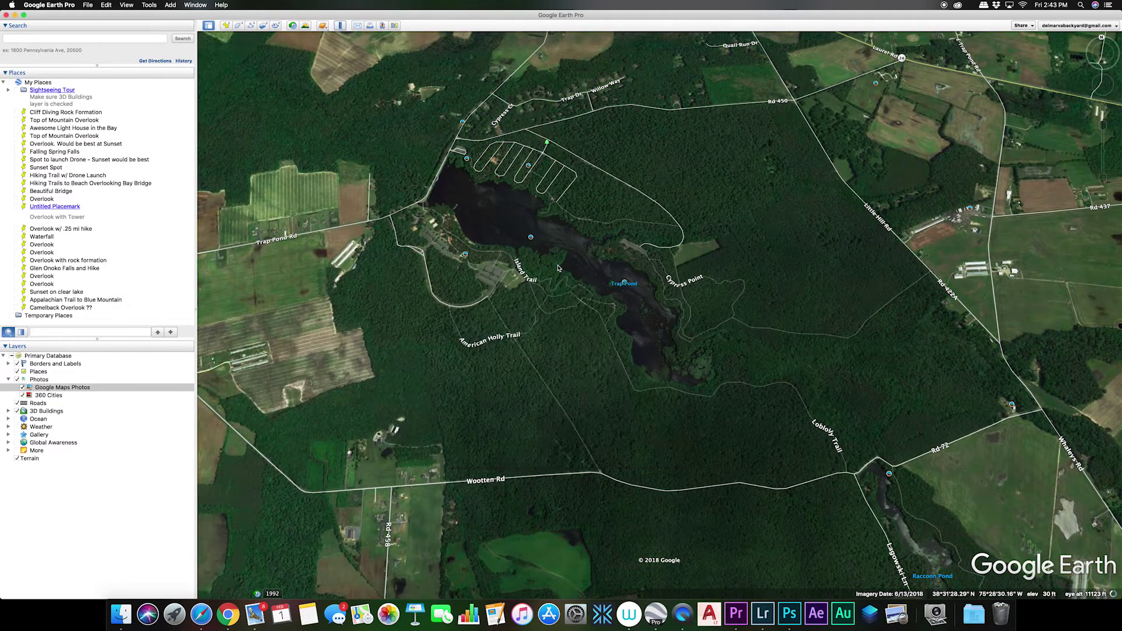
scroll(449, 269, "up", 2)
left_click_drag(448, 270, 479, 284)
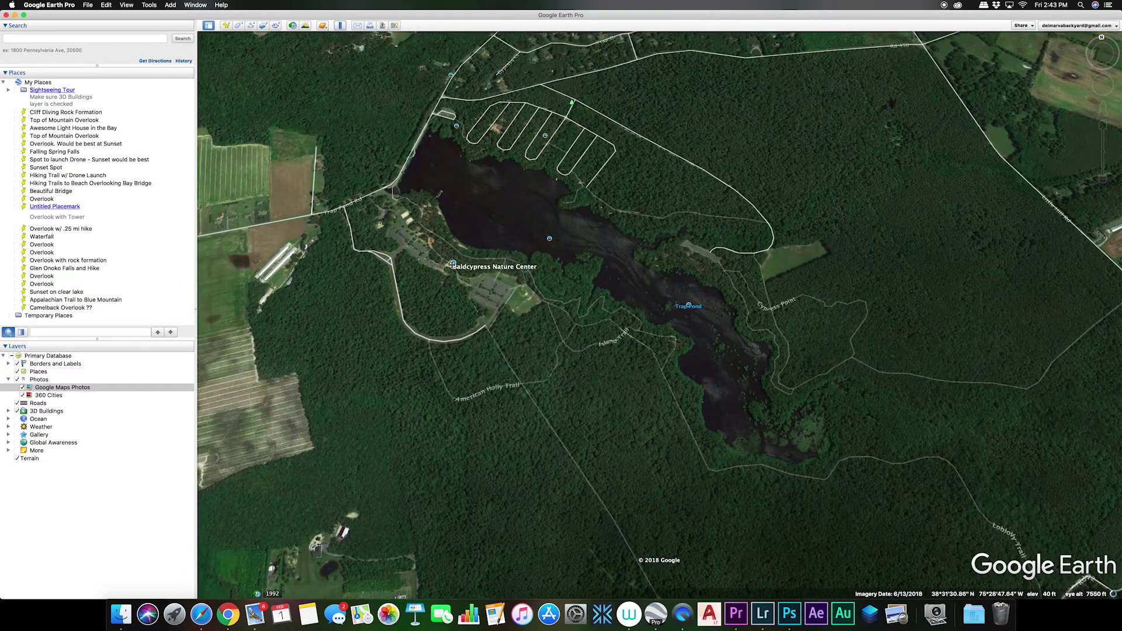
left_click(461, 264)
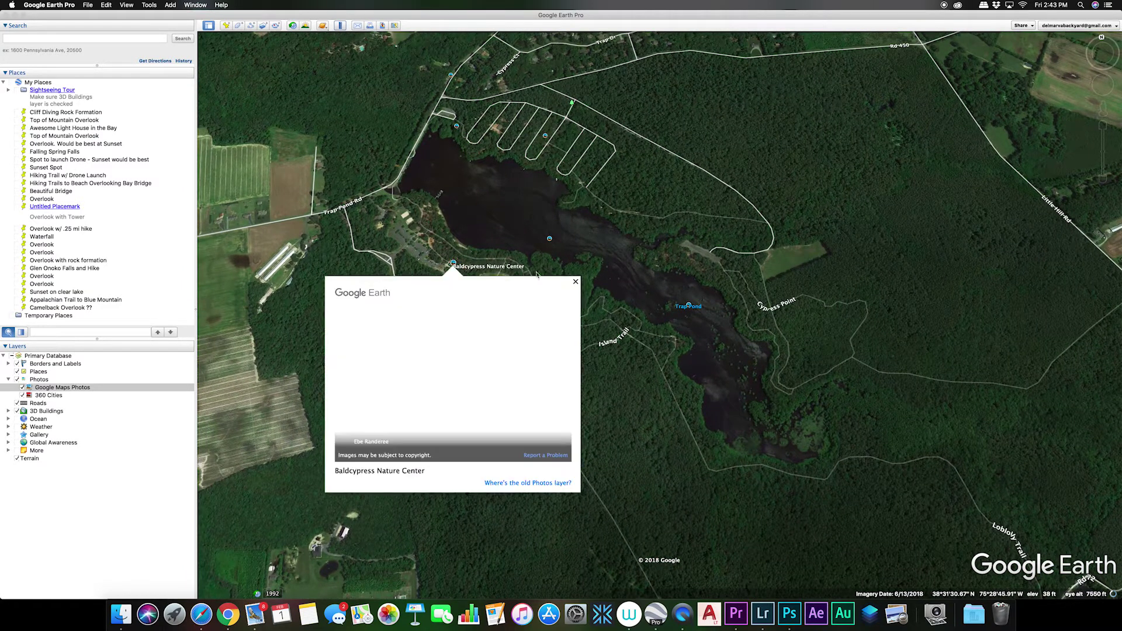
left_click(579, 283)
scroll(536, 263, "up", 4)
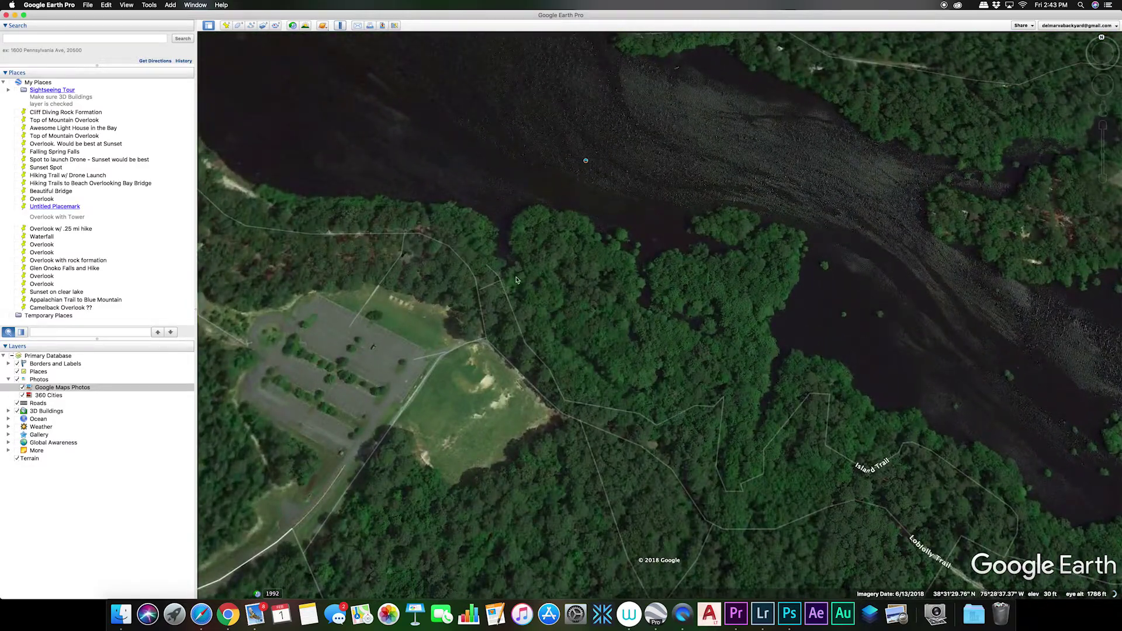
scroll(567, 273, "down", 10)
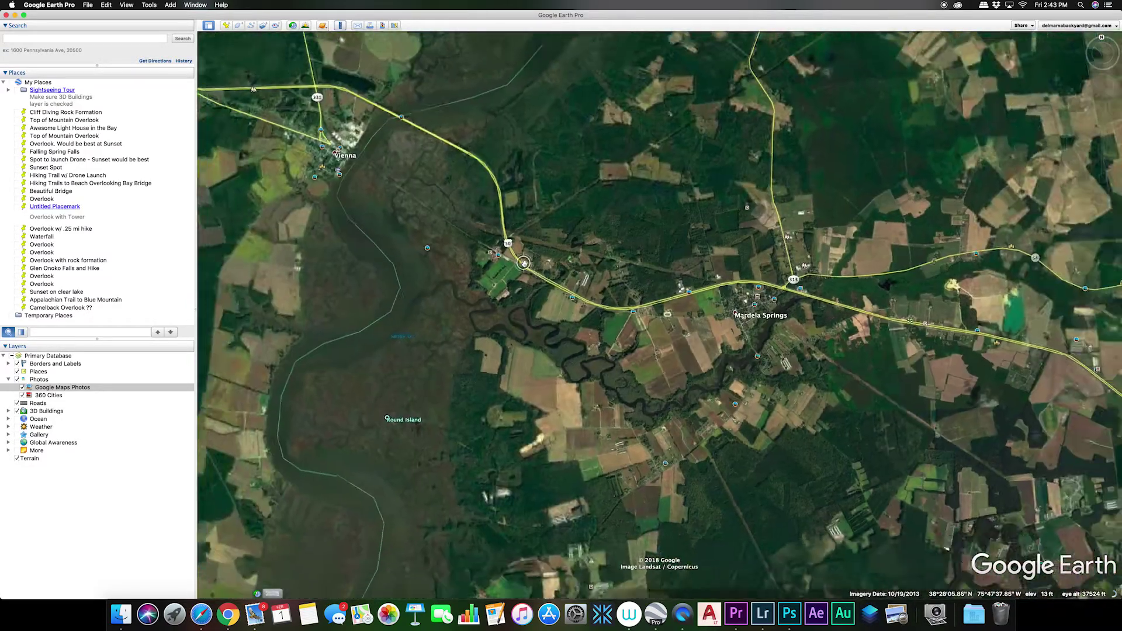
scroll(525, 263, "down", 3)
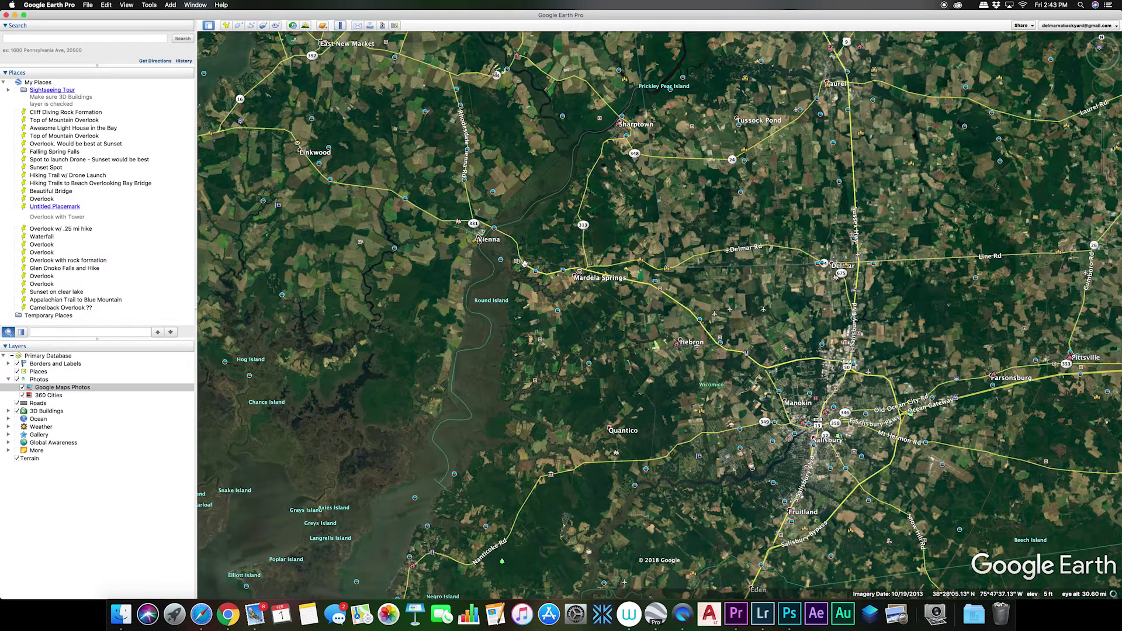
left_click_drag(504, 340, 556, 225)
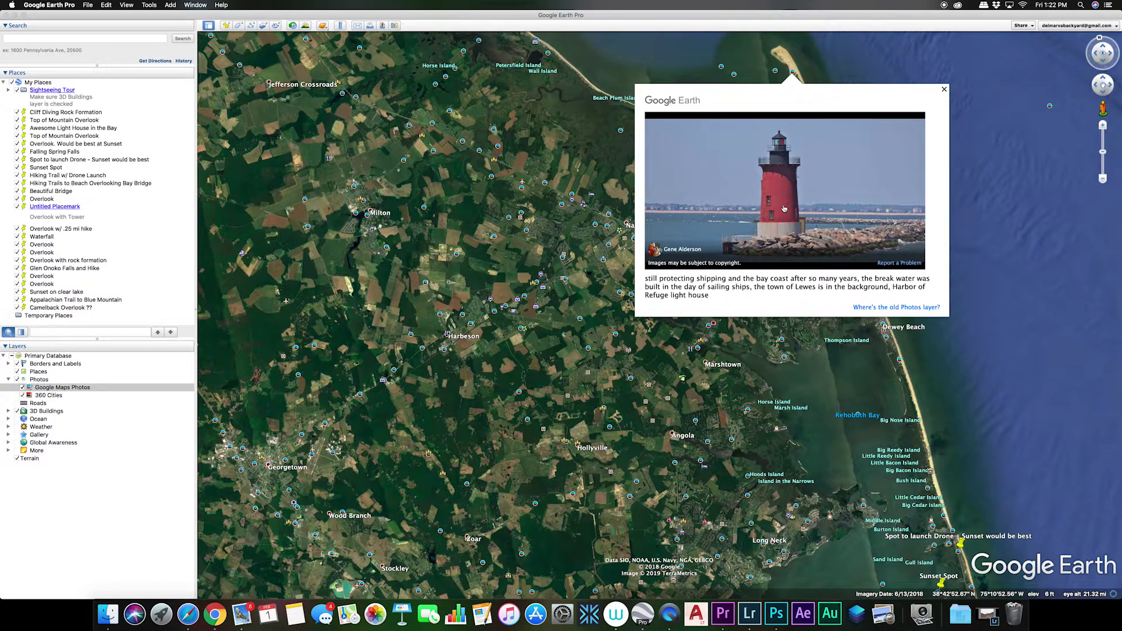
- View the Delaware Breakwater East End Lighthouse photo at the eastern tip of the breakwater off Lewes
left_click(945, 89)
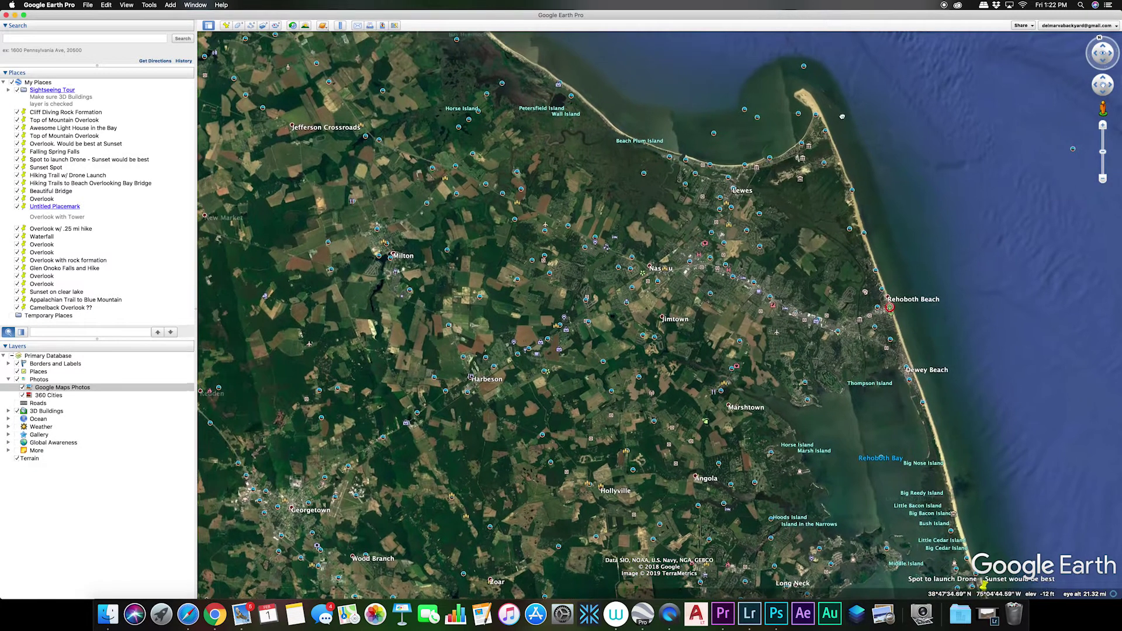
scroll(796, 114, "up", 5)
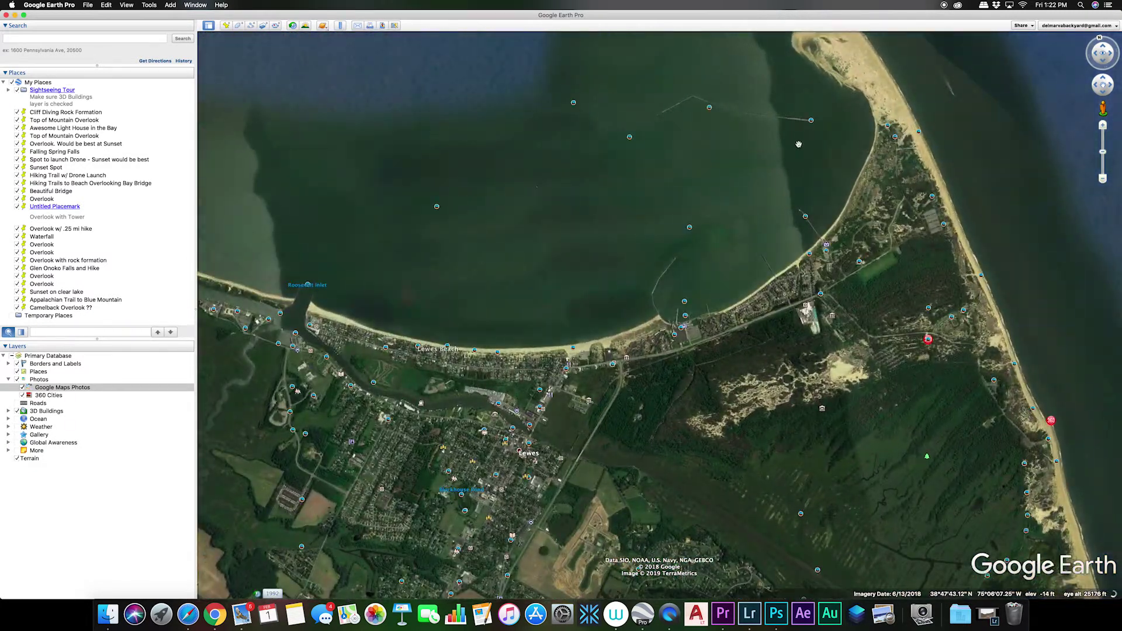
scroll(779, 135, "up", 3)
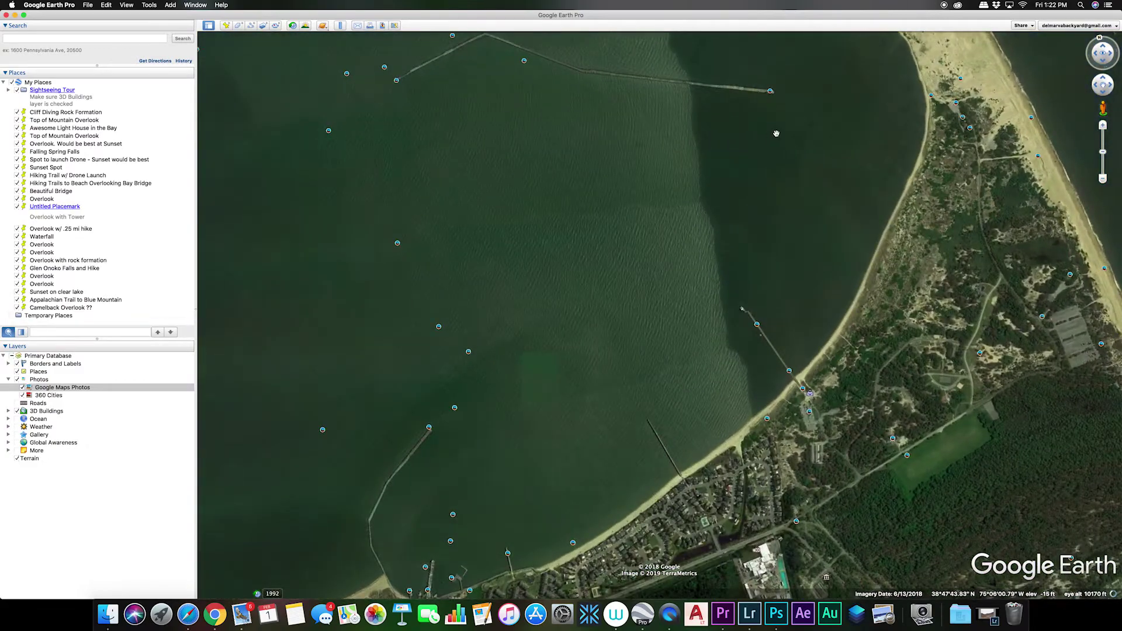
scroll(774, 152, "up", 2)
scroll(770, 208, "up", 3)
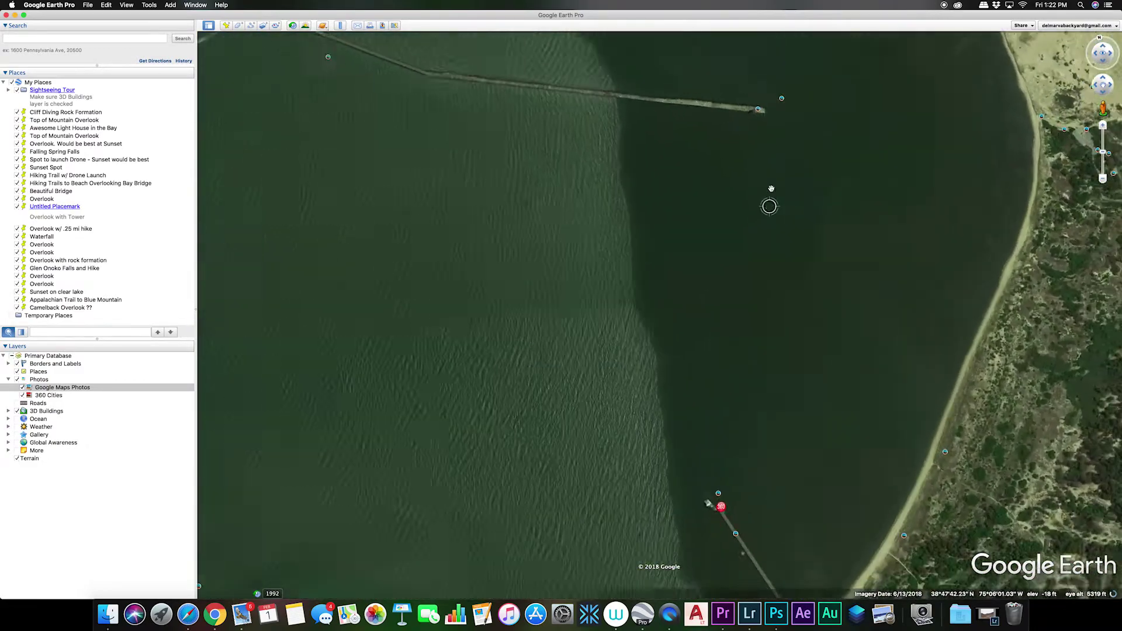
left_click_drag(762, 184, 741, 231)
left_click(739, 172)
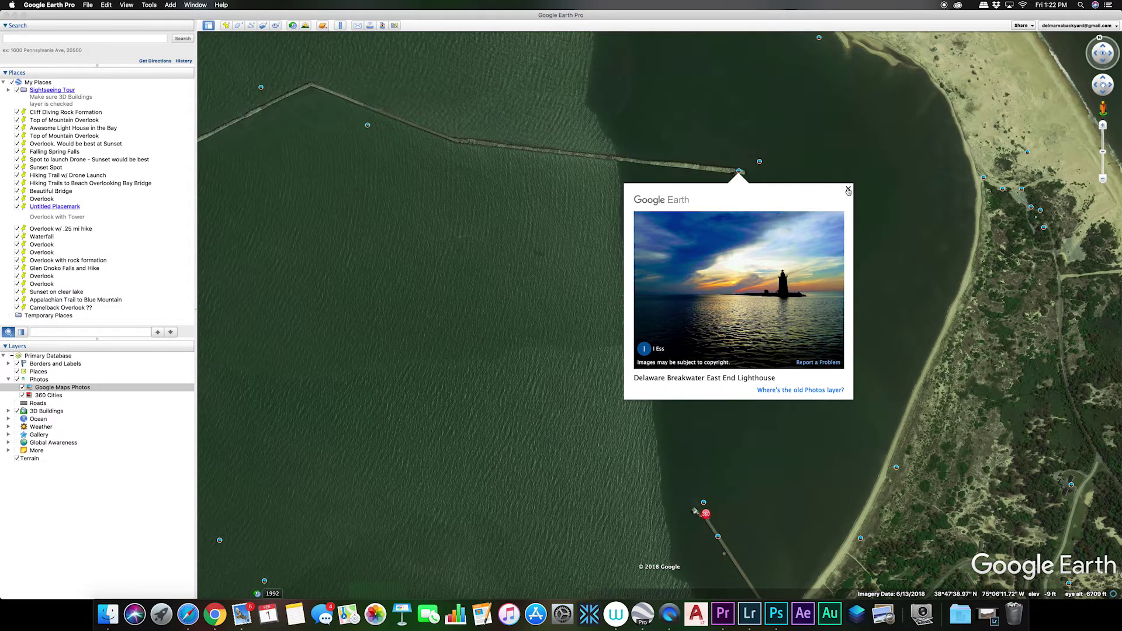
left_click(849, 190)
- Examine the lighthouse on the breakwater's eastern tip up close and the surrounding shoreline from Lewes to the sandy cape
double_click(753, 179)
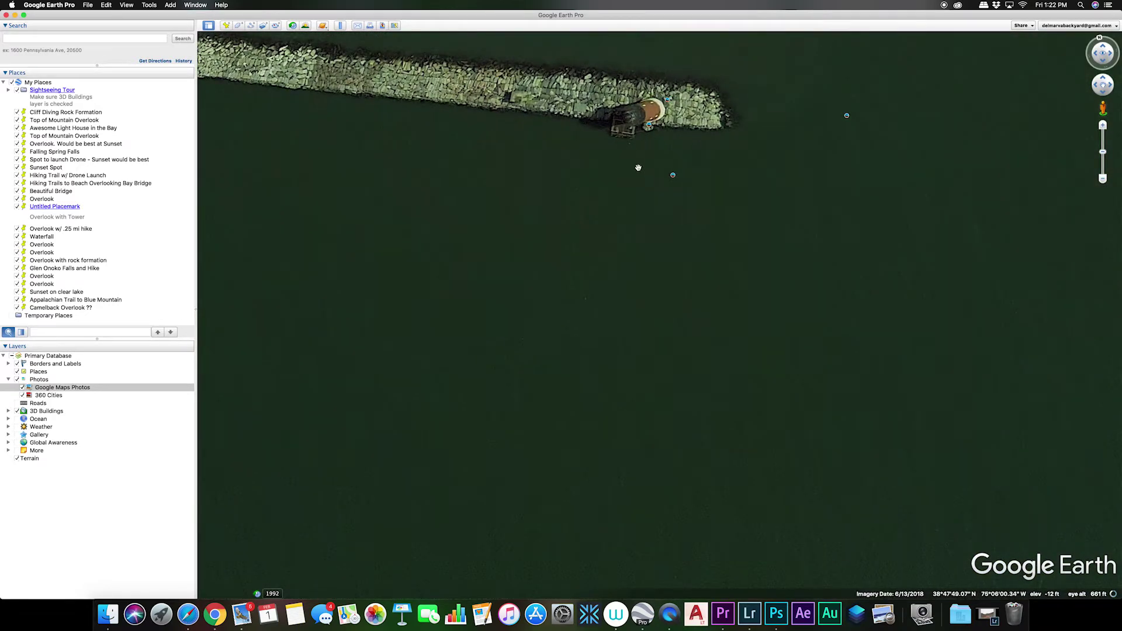
left_click_drag(638, 168, 721, 251)
scroll(746, 251, "down", 3)
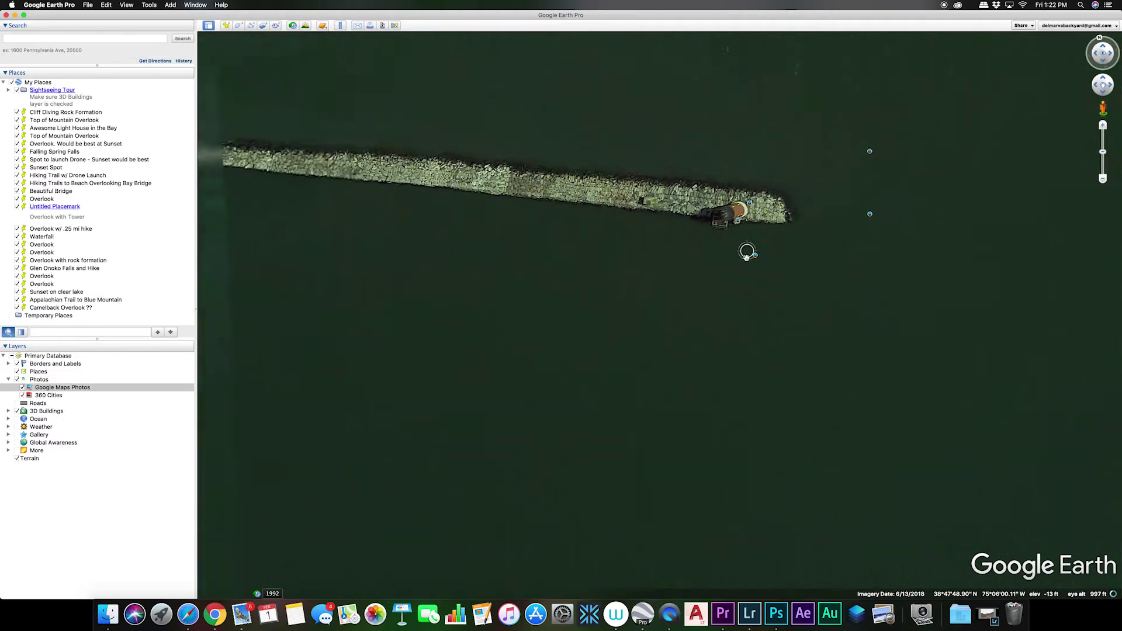
scroll(746, 257, "down", 5)
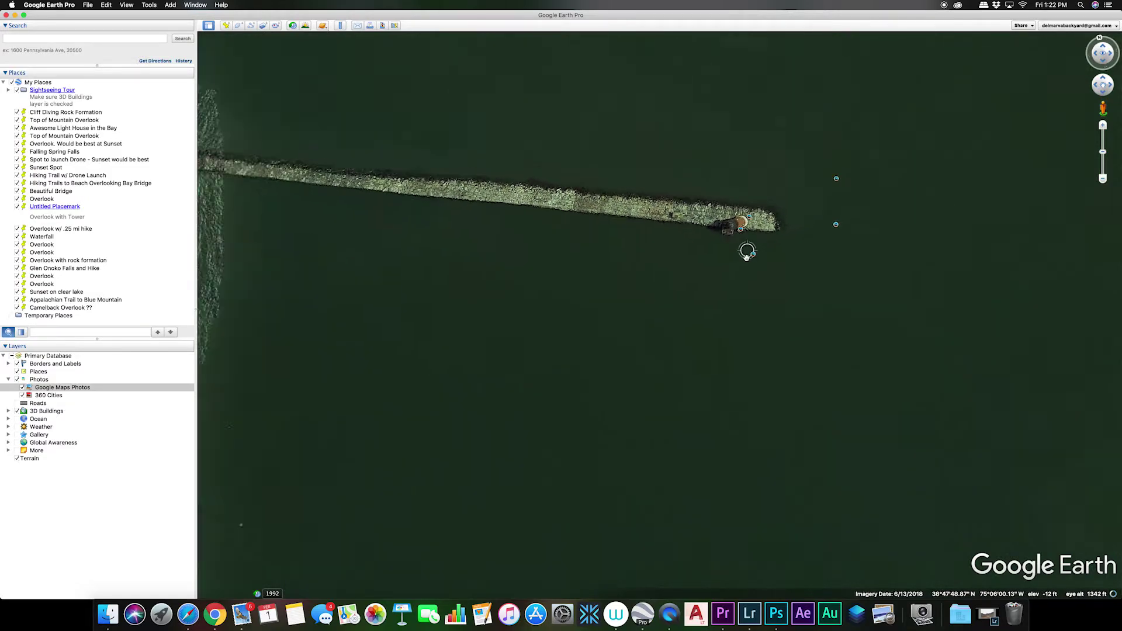
scroll(746, 258, "down", 3)
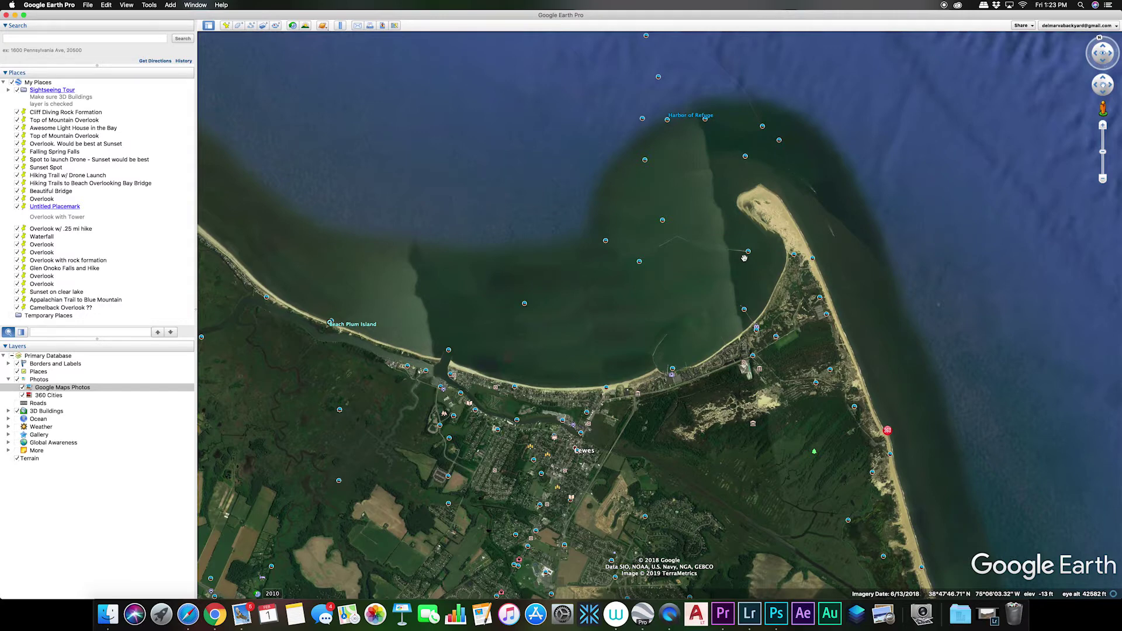
scroll(744, 257, "up", 2)
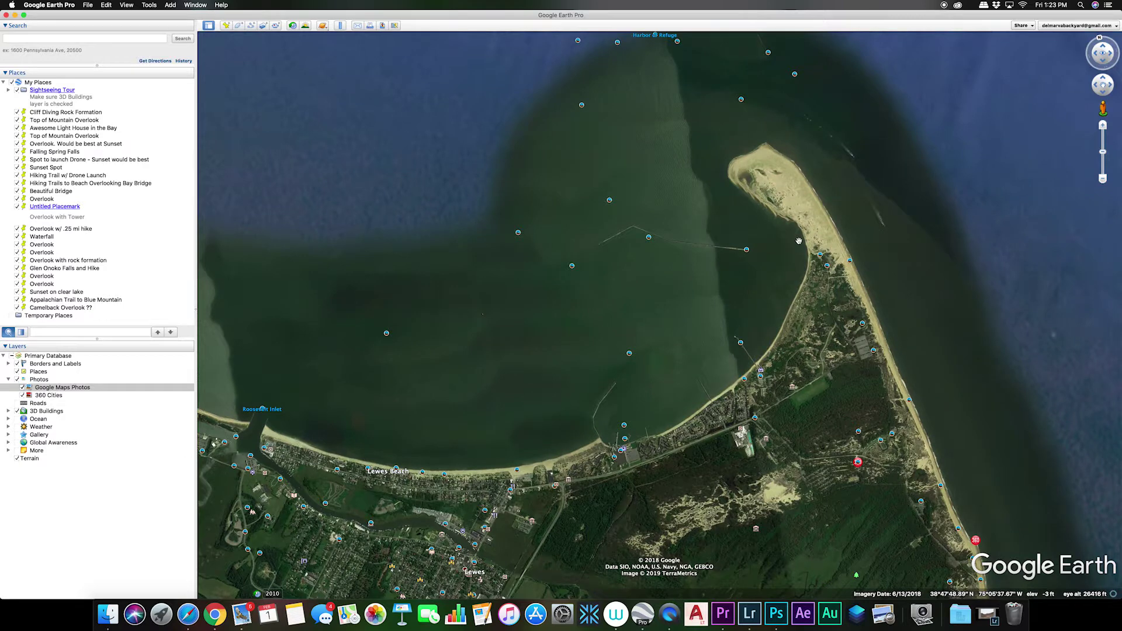
scroll(813, 228, "down", 2)
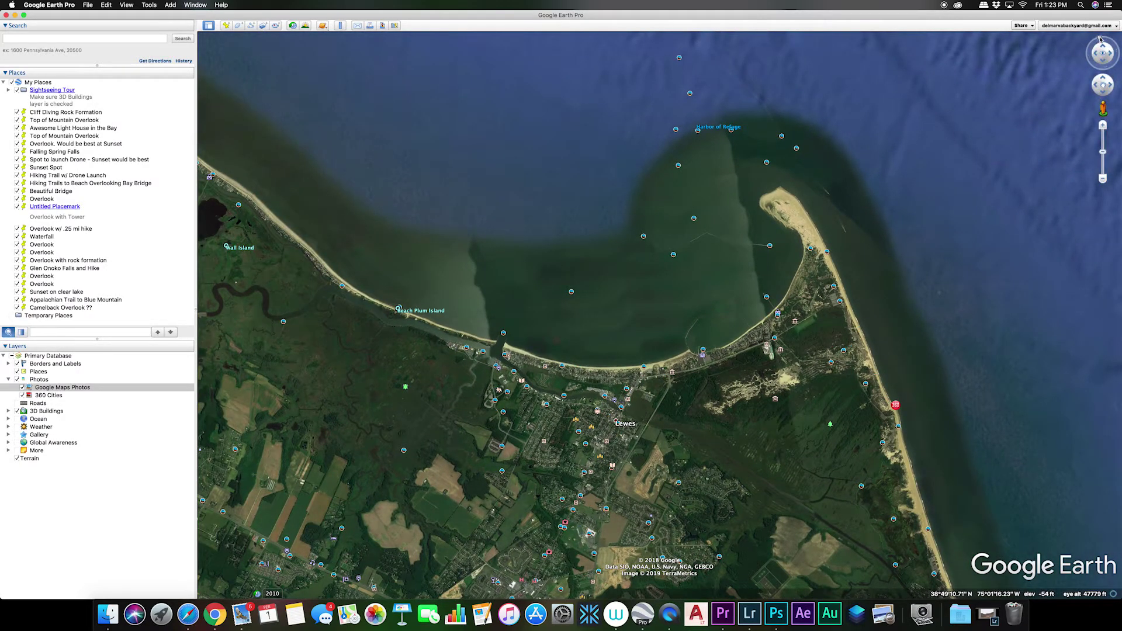
scroll(713, 337, "up", 2)
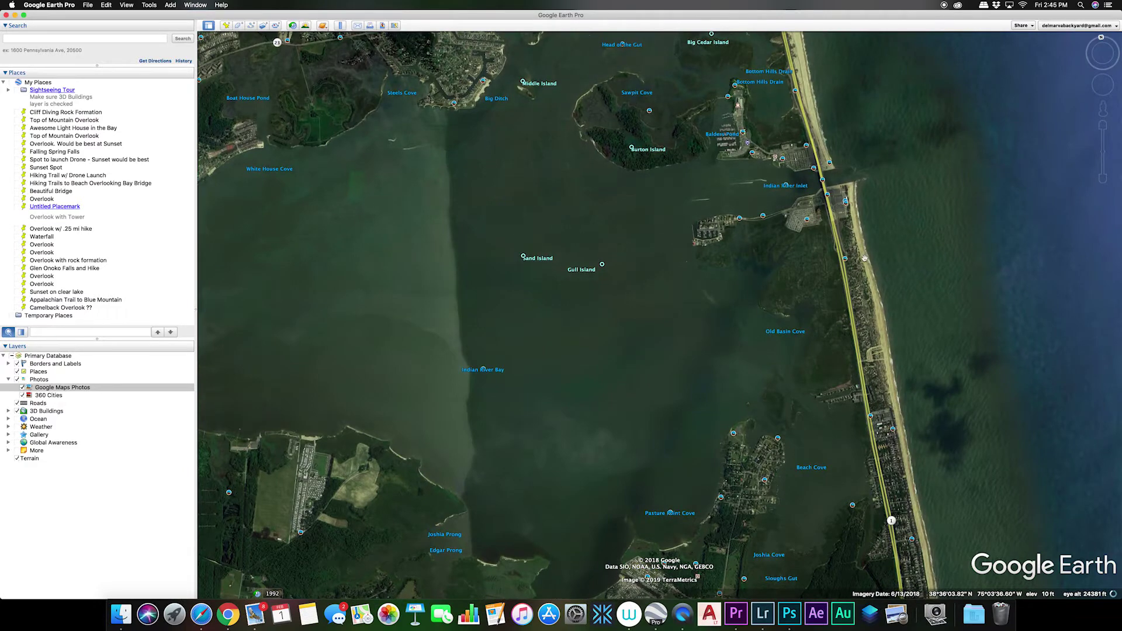
- Measure the straight-line distance in miles along the beach from the parking area south of Indian River Inlet to the pinned beach photo, and check the available length units
scroll(864, 258, "up", 5)
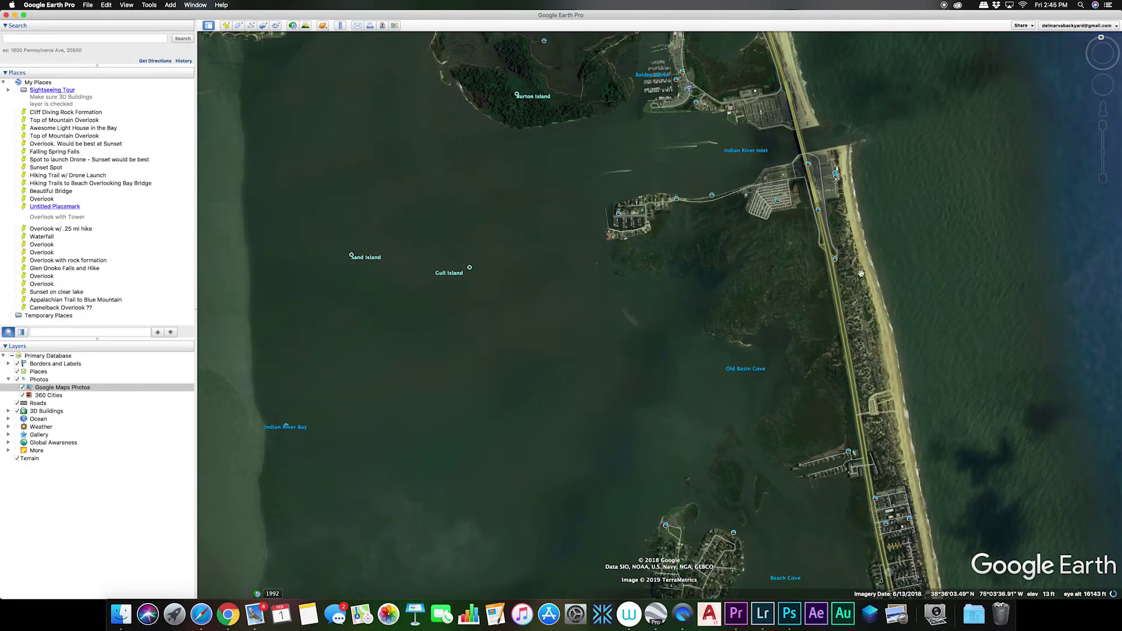
left_click_drag(867, 277, 753, 414)
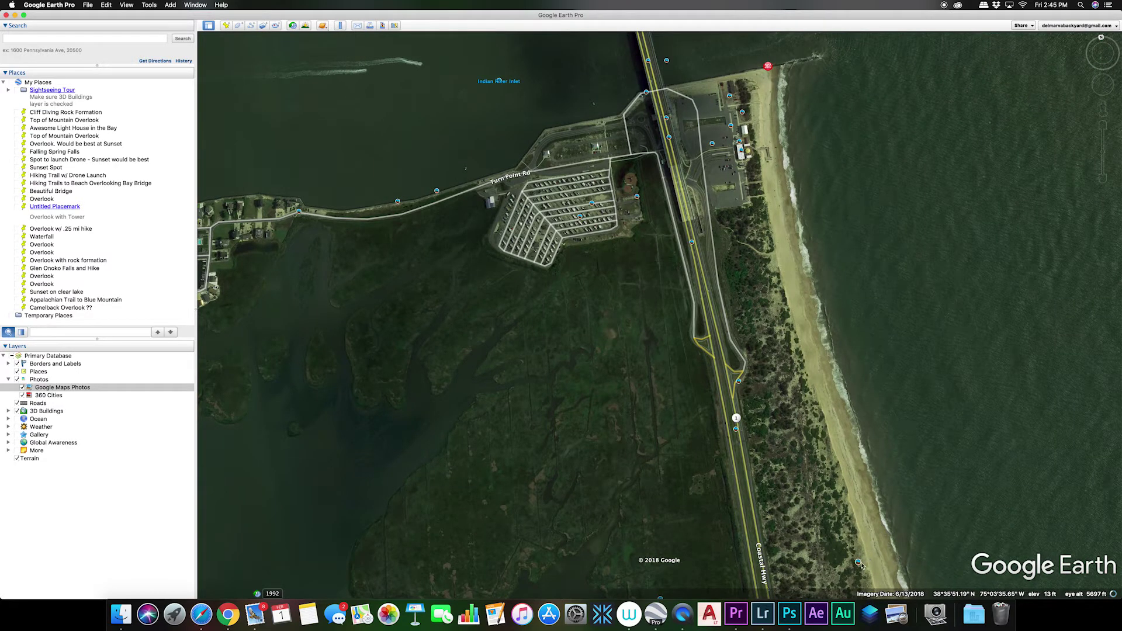
left_click(341, 26)
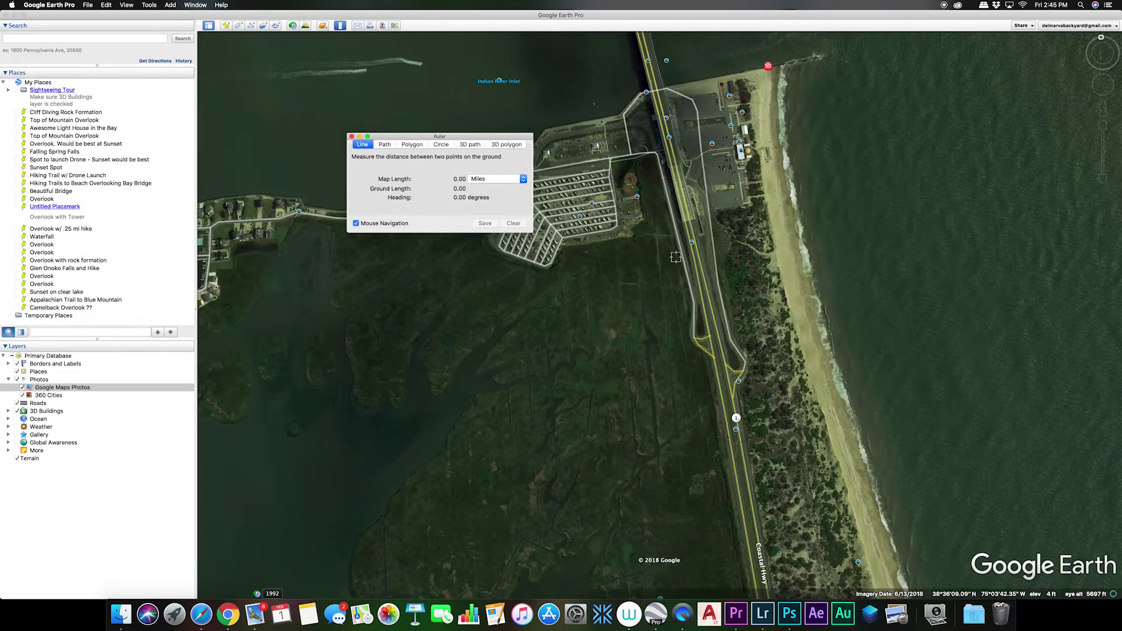
scroll(763, 426, "up", 5)
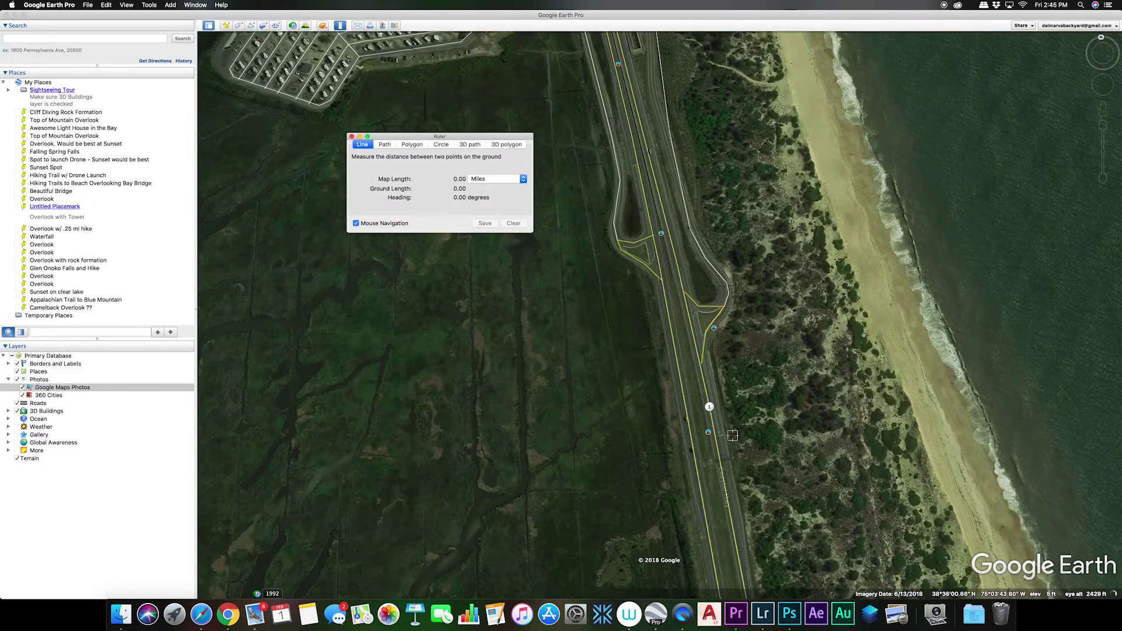
scroll(780, 466, "down", 3)
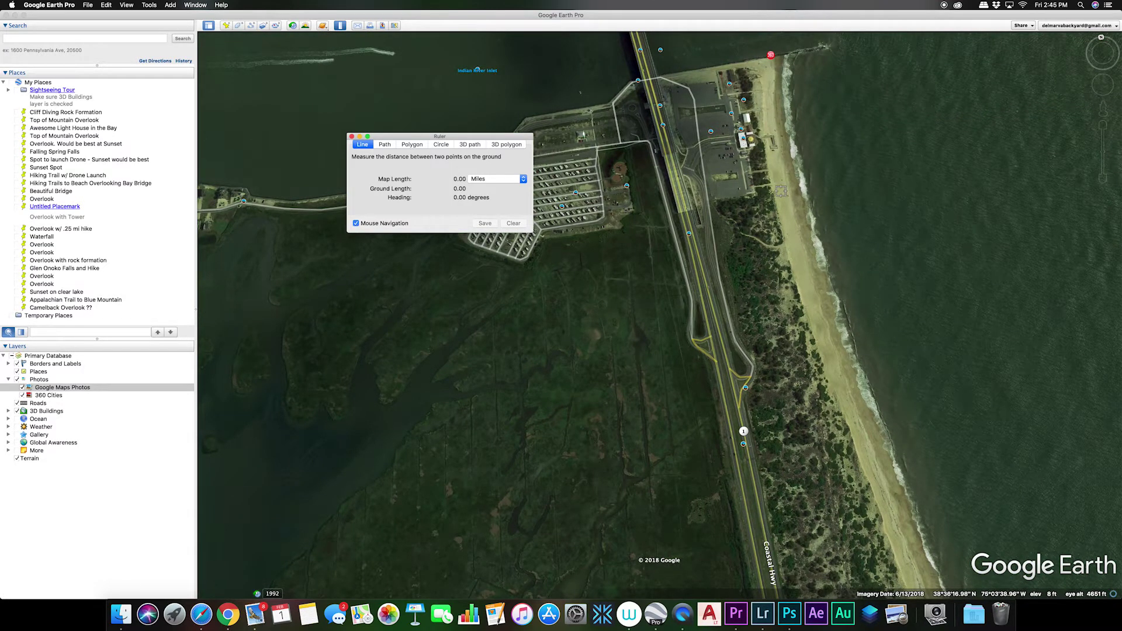
left_click_drag(791, 285, 735, 72)
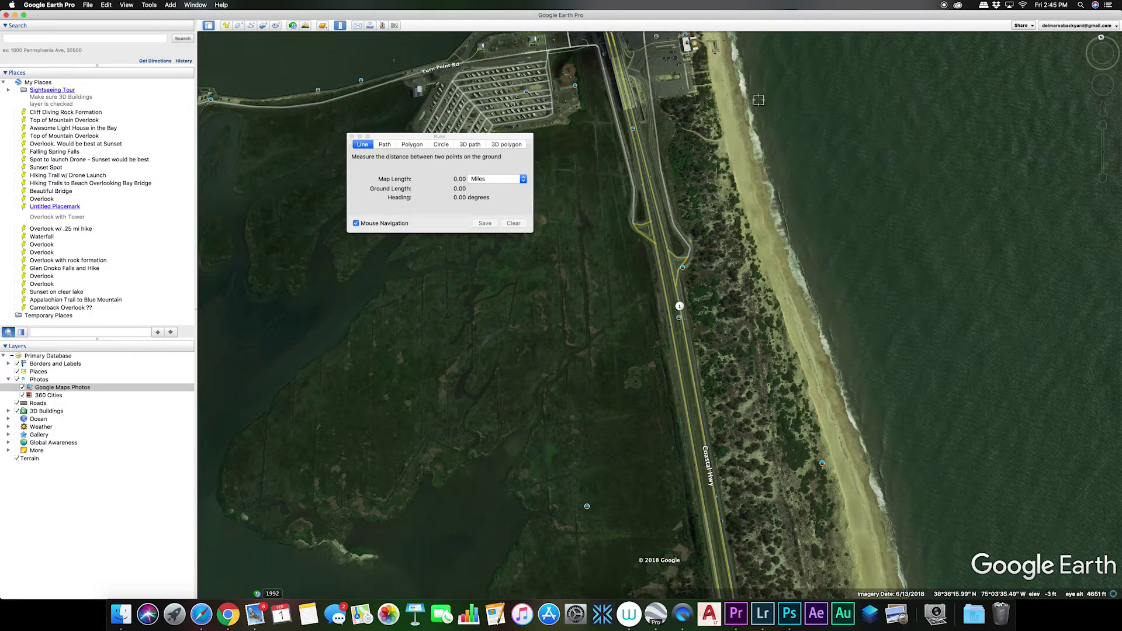
left_click(716, 54)
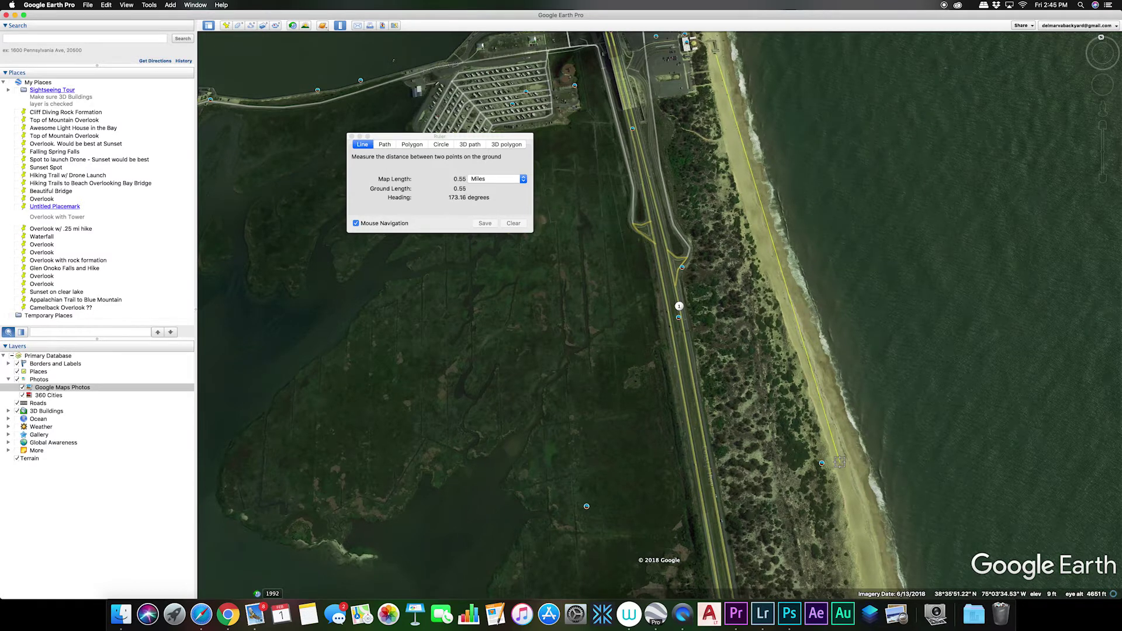
left_click(735, 331)
left_click(840, 452)
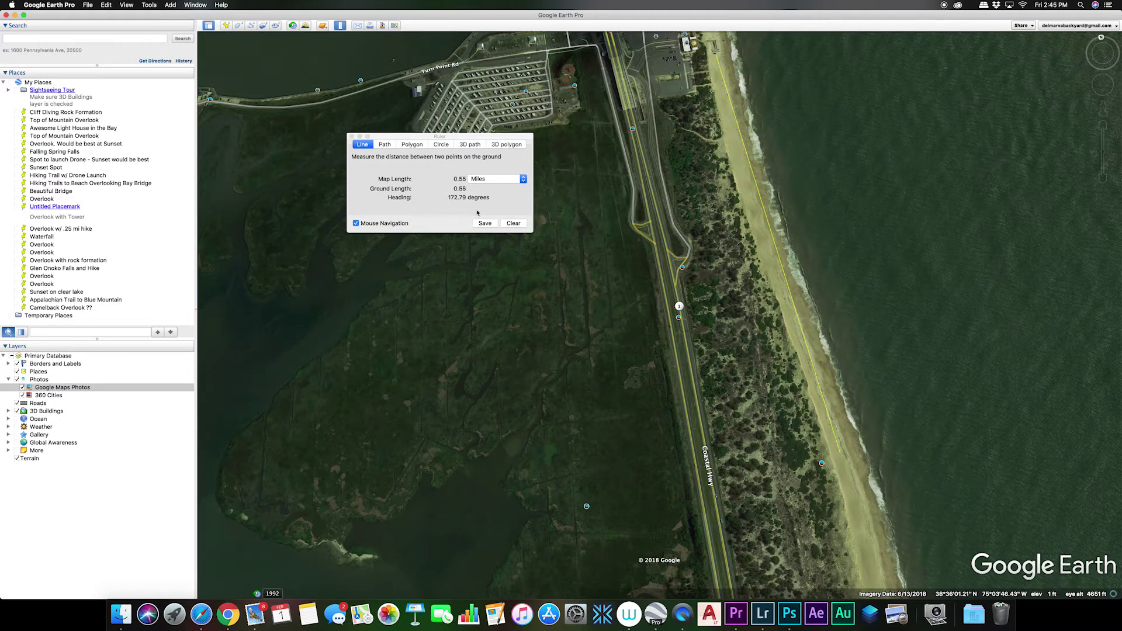
left_click(523, 179)
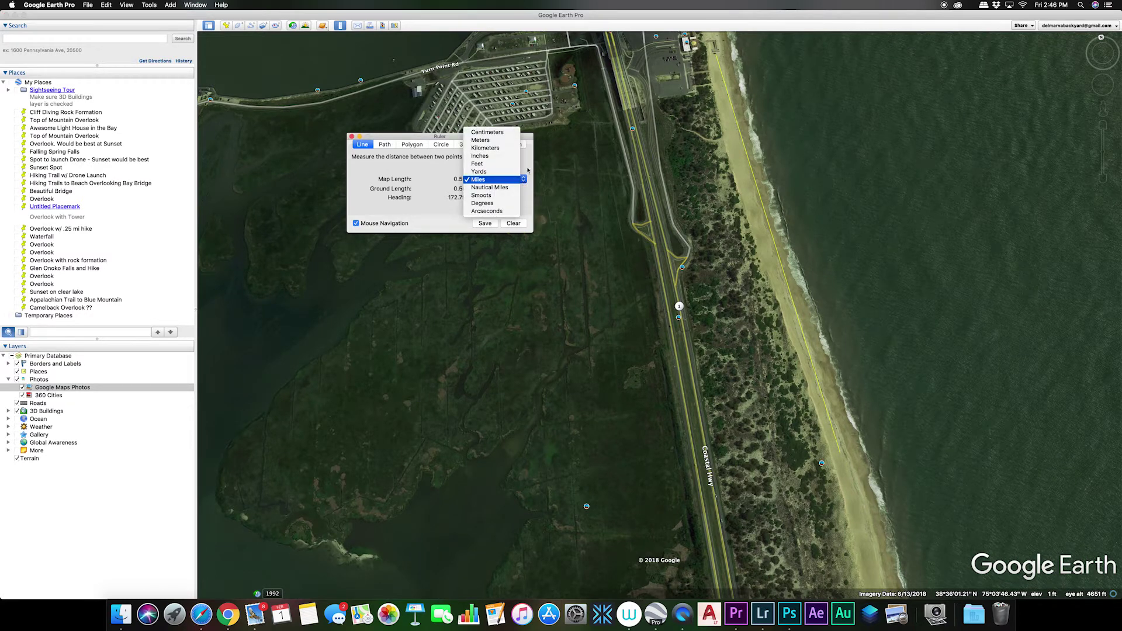
left_click(529, 163)
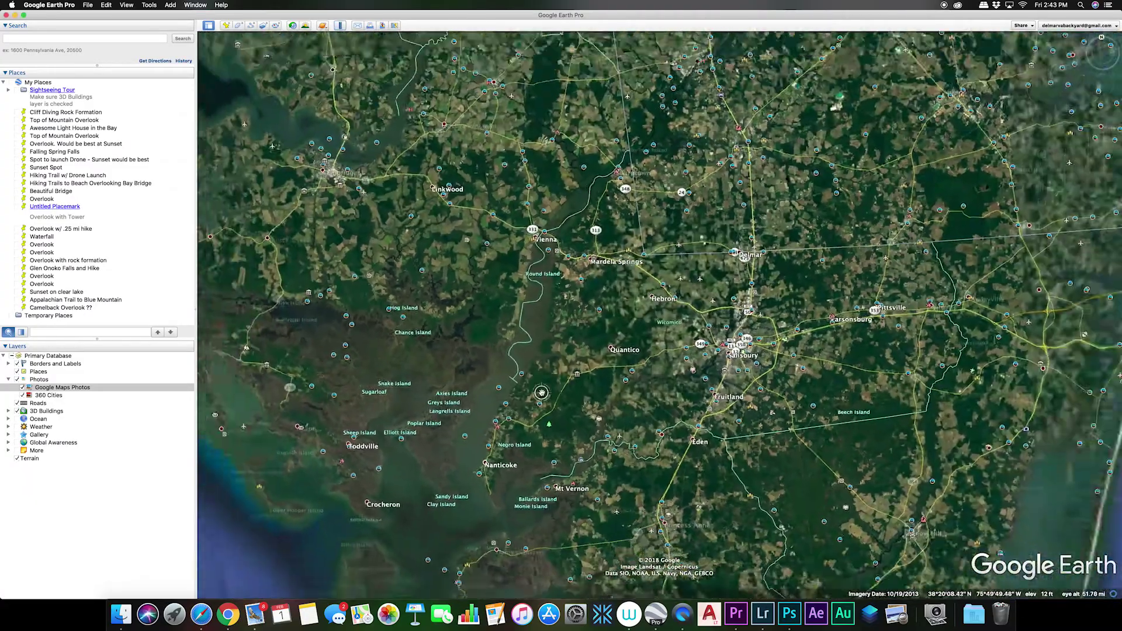
- Survey the eastern United States from a wide view, from the Delmarva coast across the Appalachians to Ohio and Tennessee
scroll(542, 392, "down", 10)
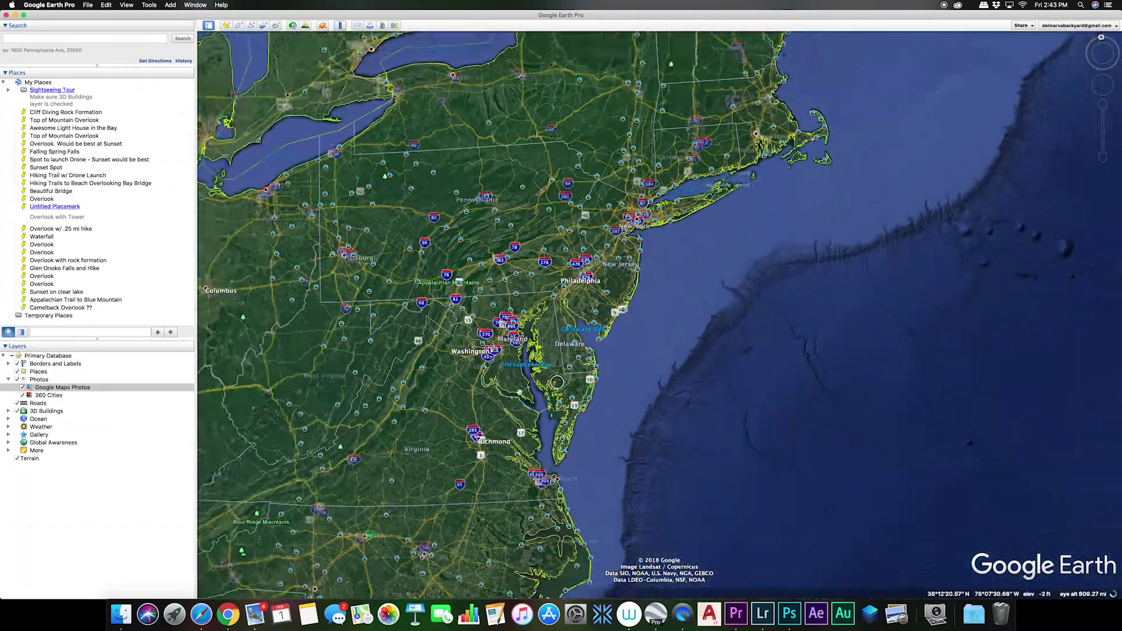
left_click_drag(448, 390, 725, 307)
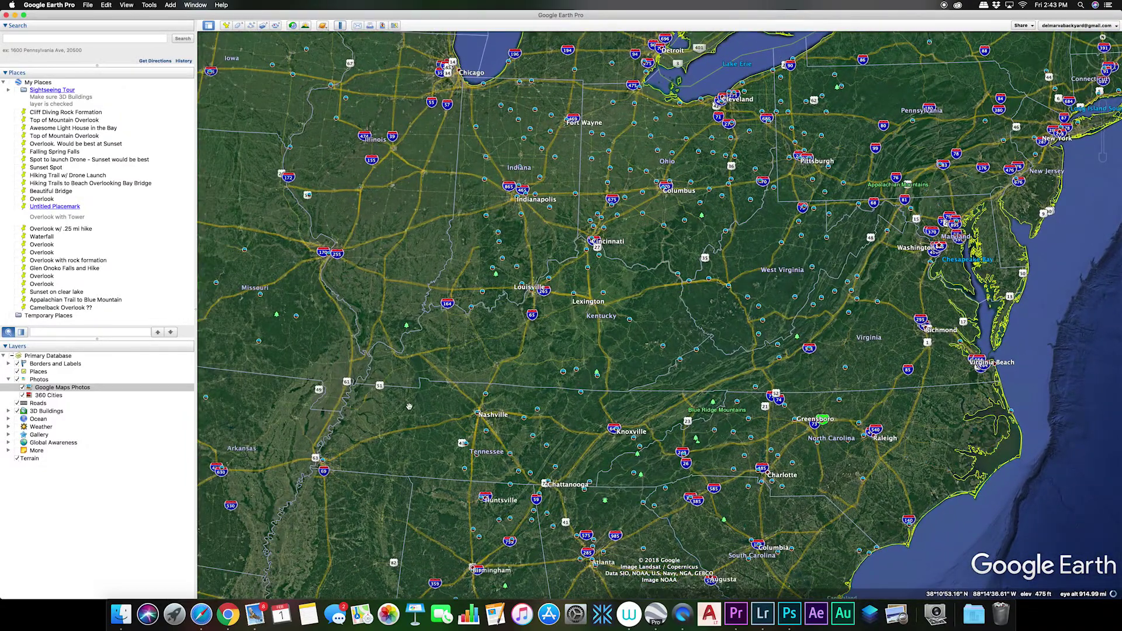
left_click_drag(758, 295, 660, 398)
left_click_drag(856, 243, 835, 248)
scroll(835, 248, "up", 5)
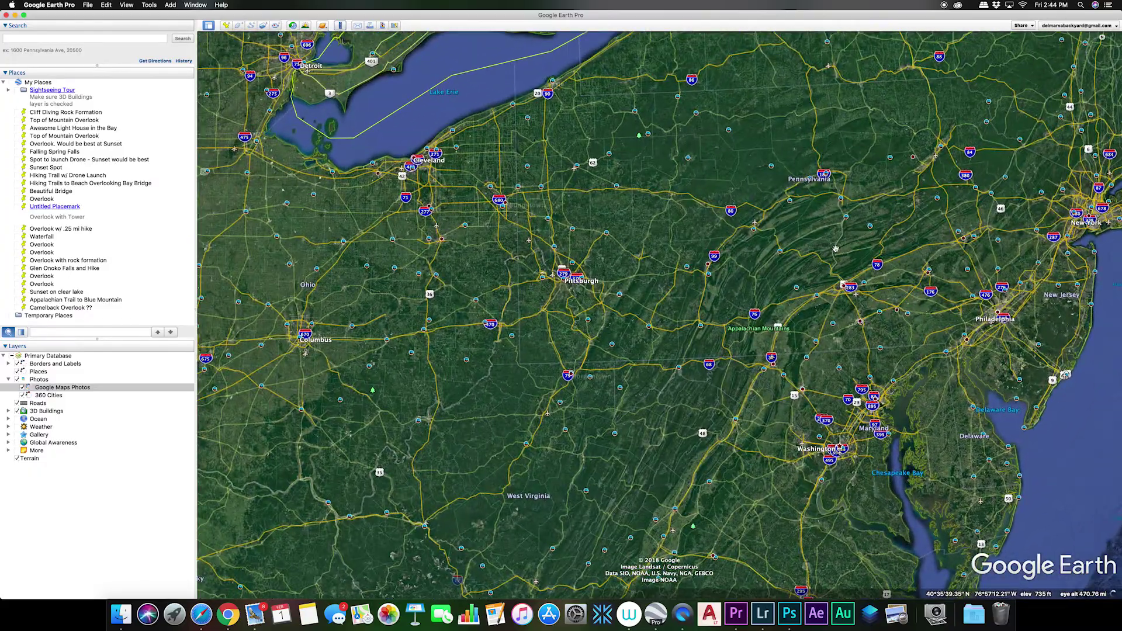
scroll(835, 248, "down", 10)
scroll(835, 249, "down", 10)
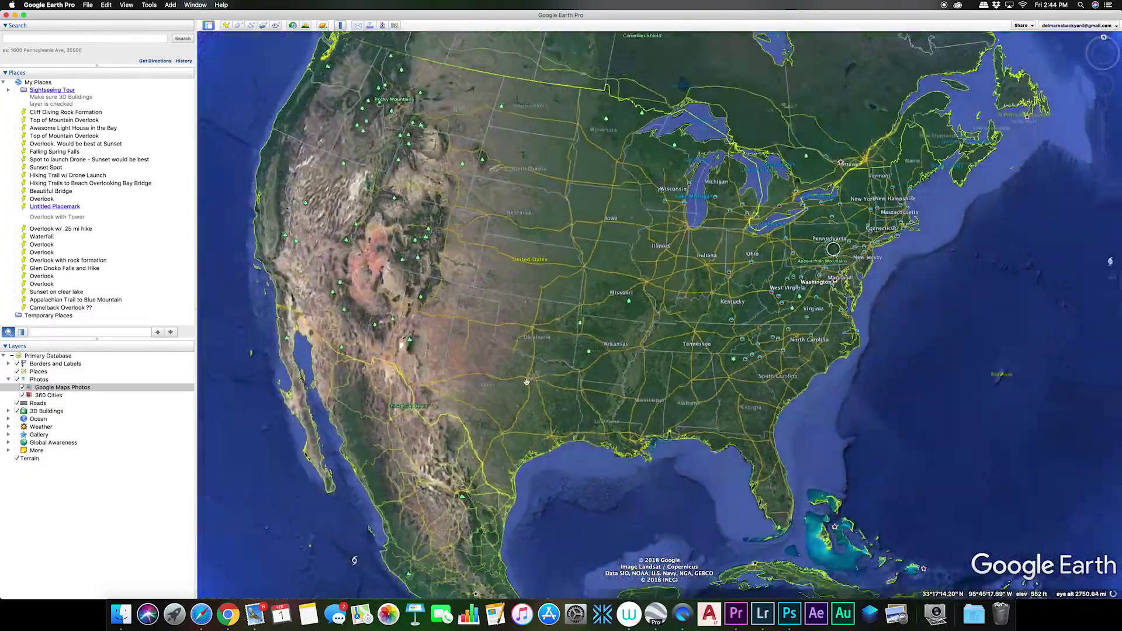
- View the Red Rock White Rocks Trail photo pinned west of Las Vegas
left_click_drag(428, 258, 471, 277)
scroll(471, 277, "up", 10)
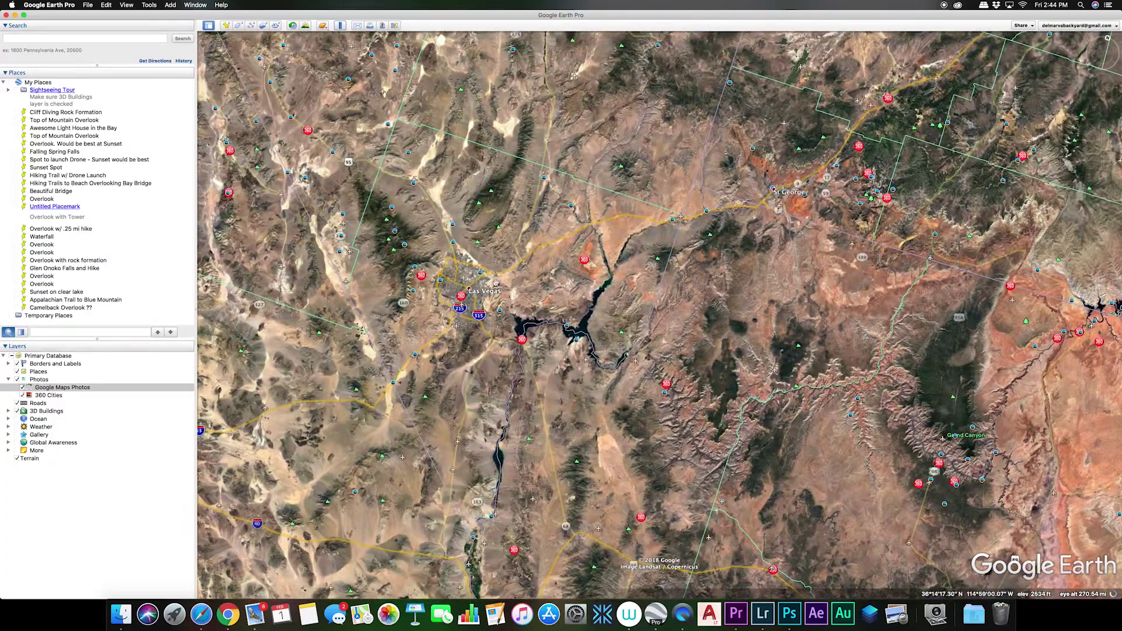
scroll(499, 269, "up", 3)
left_click_drag(468, 257, 570, 293)
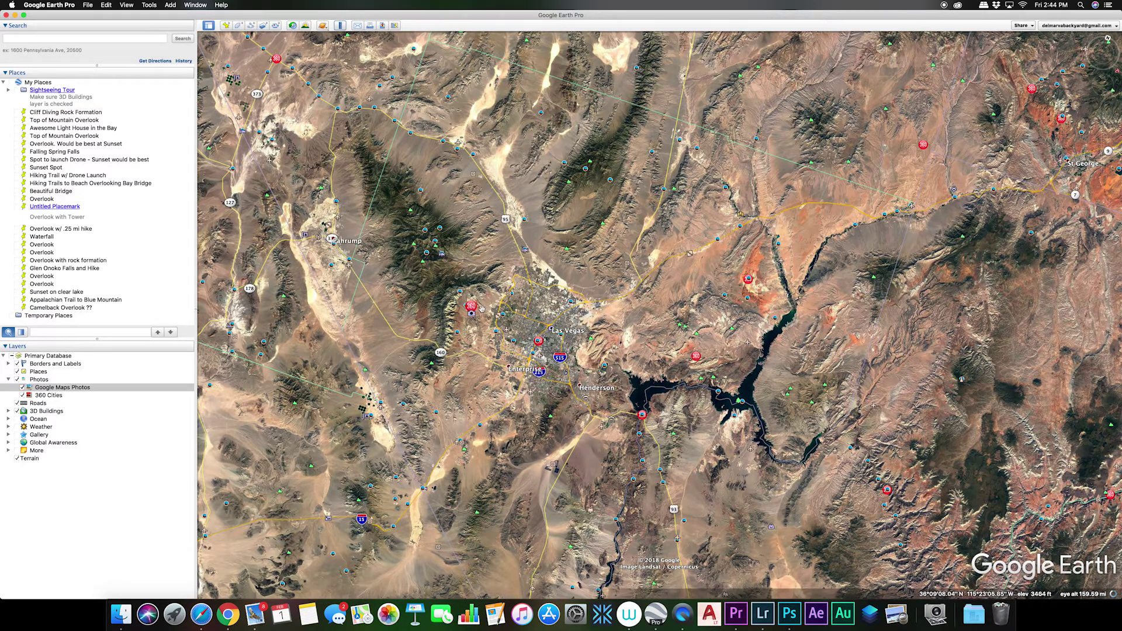
left_click(460, 294)
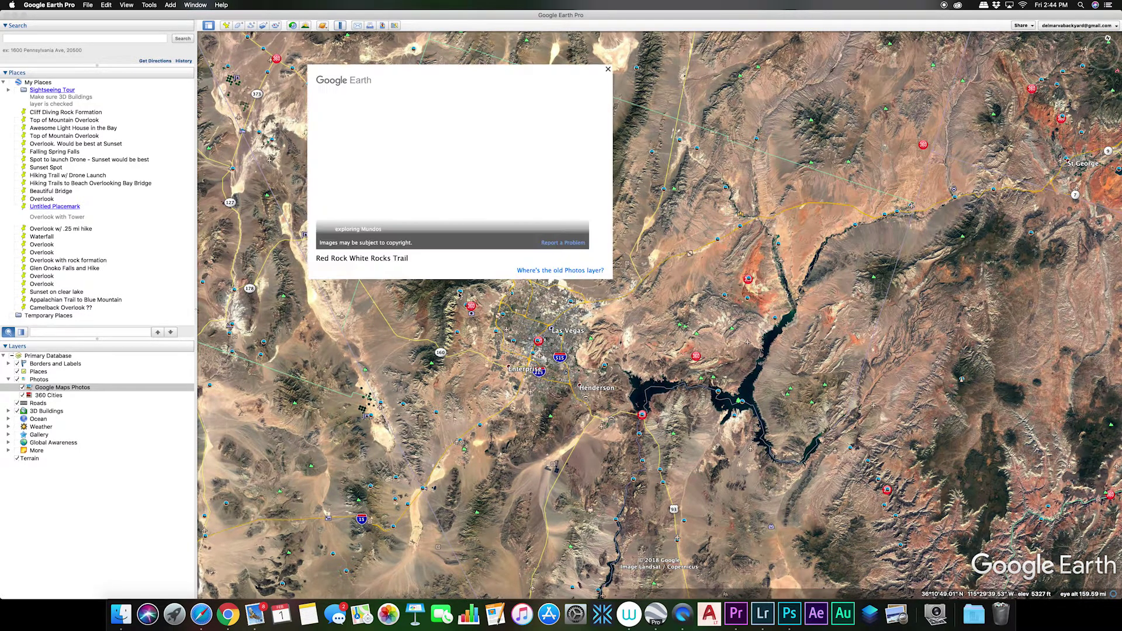
left_click(608, 70)
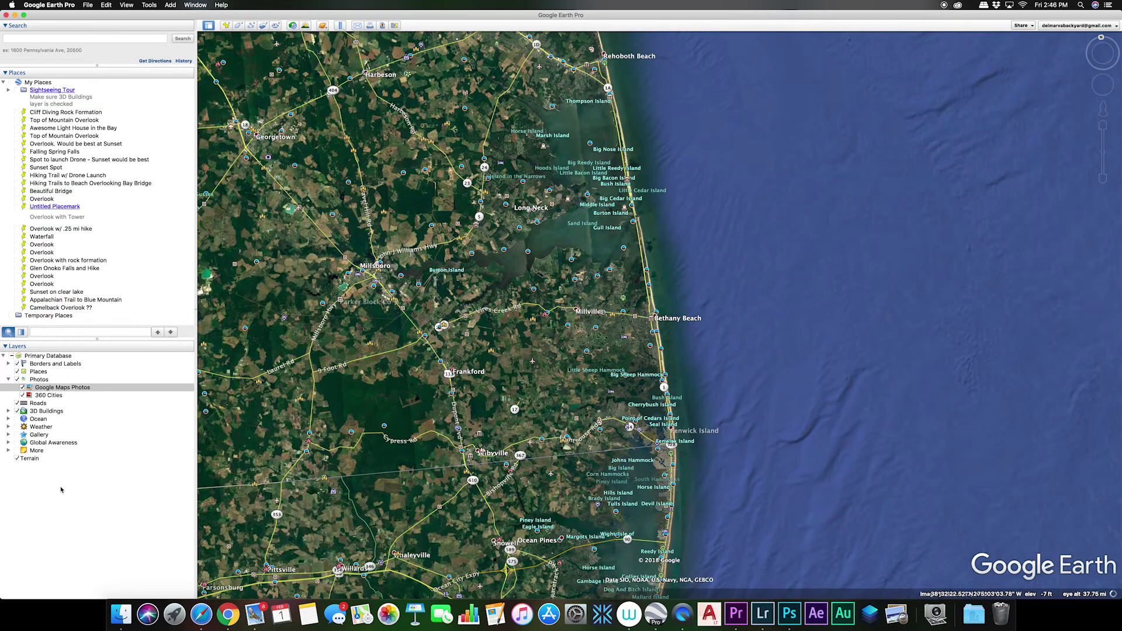
- Turn on the Weather layer and examine the cloud cover over coastal Delaware, the East Coast and the whole United States
left_click(17, 459)
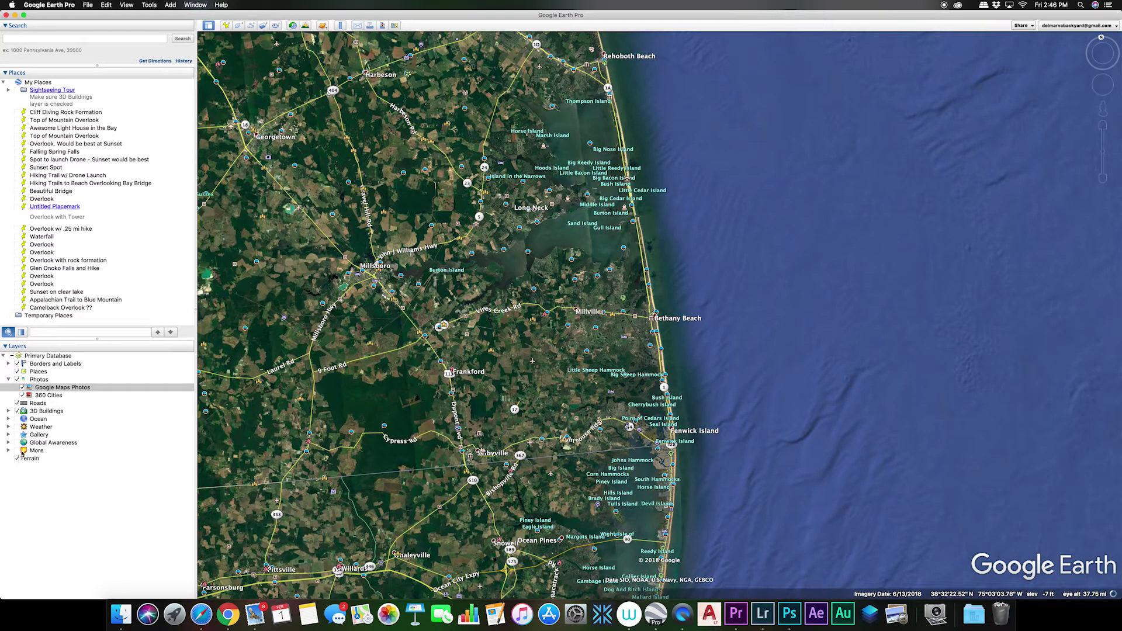
left_click(17, 426)
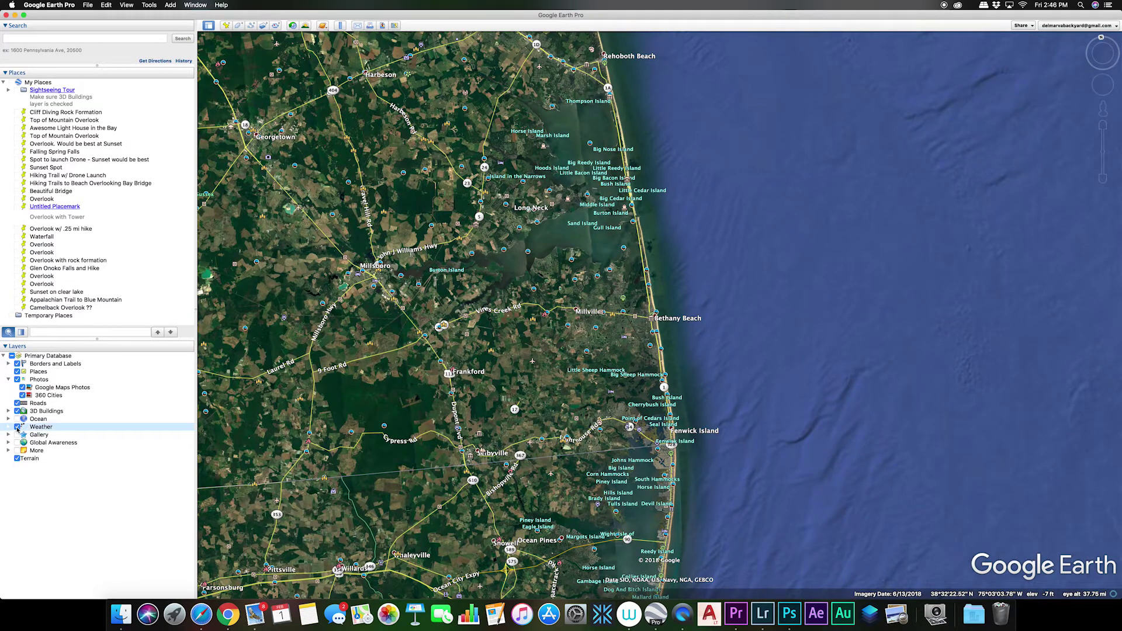
scroll(400, 353, "down", 5)
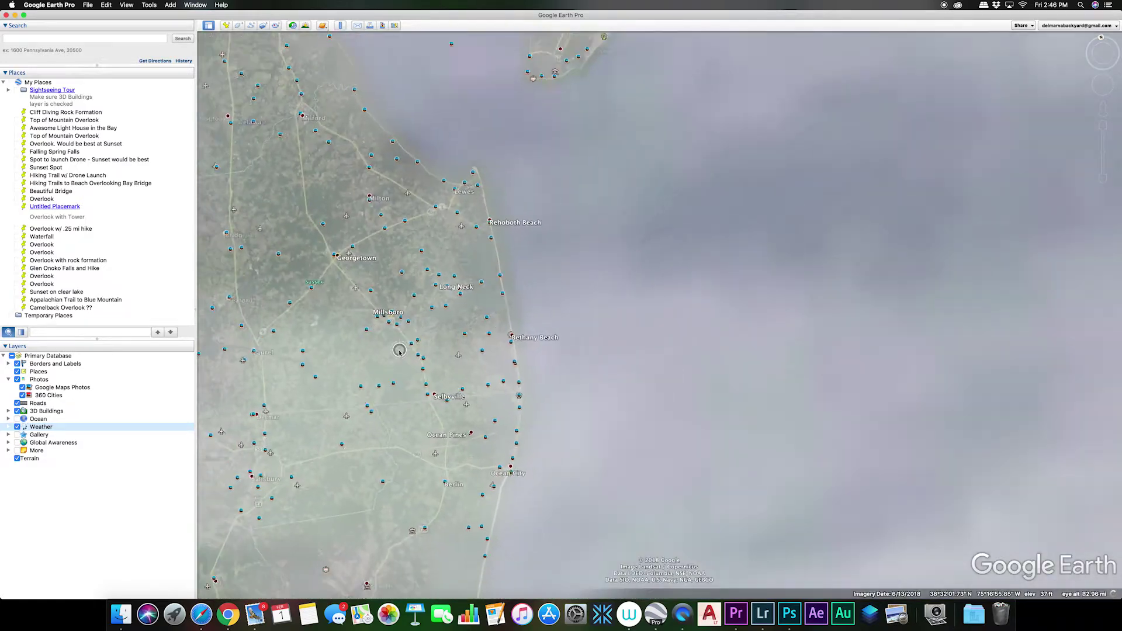
left_click_drag(245, 325, 395, 322)
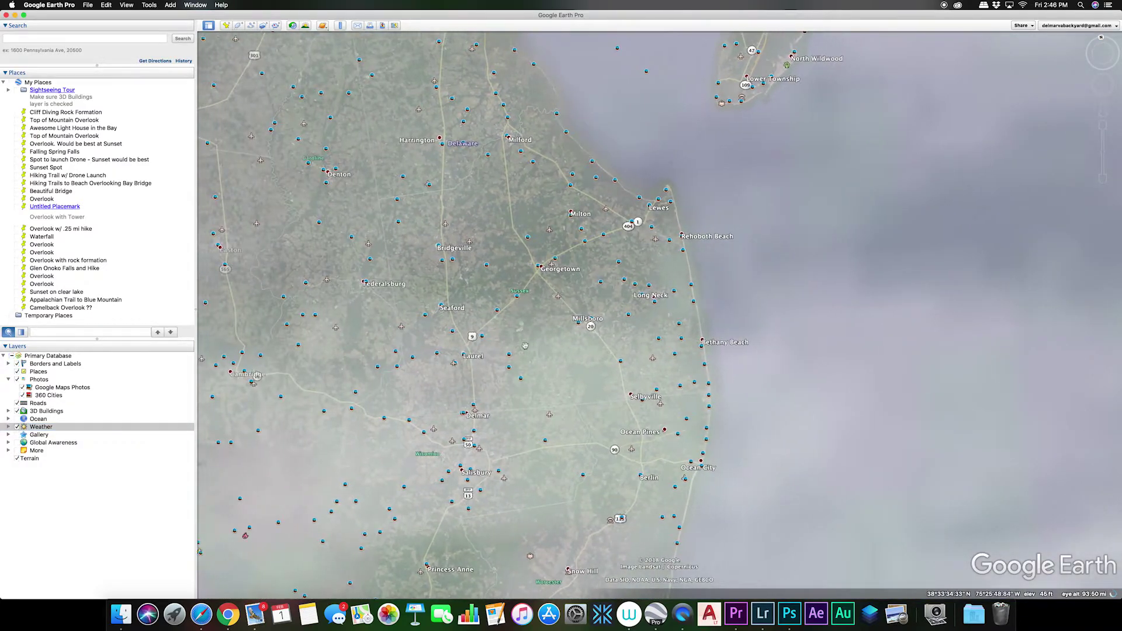
scroll(395, 322, "down", 5)
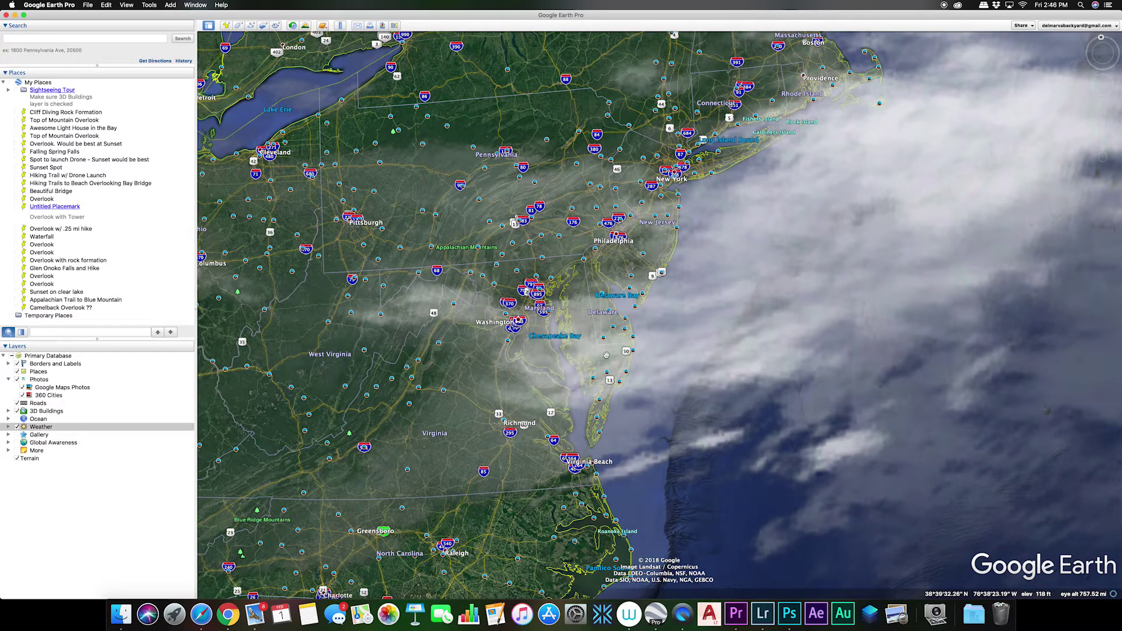
scroll(604, 354, "up", 1)
scroll(605, 354, "up", 3)
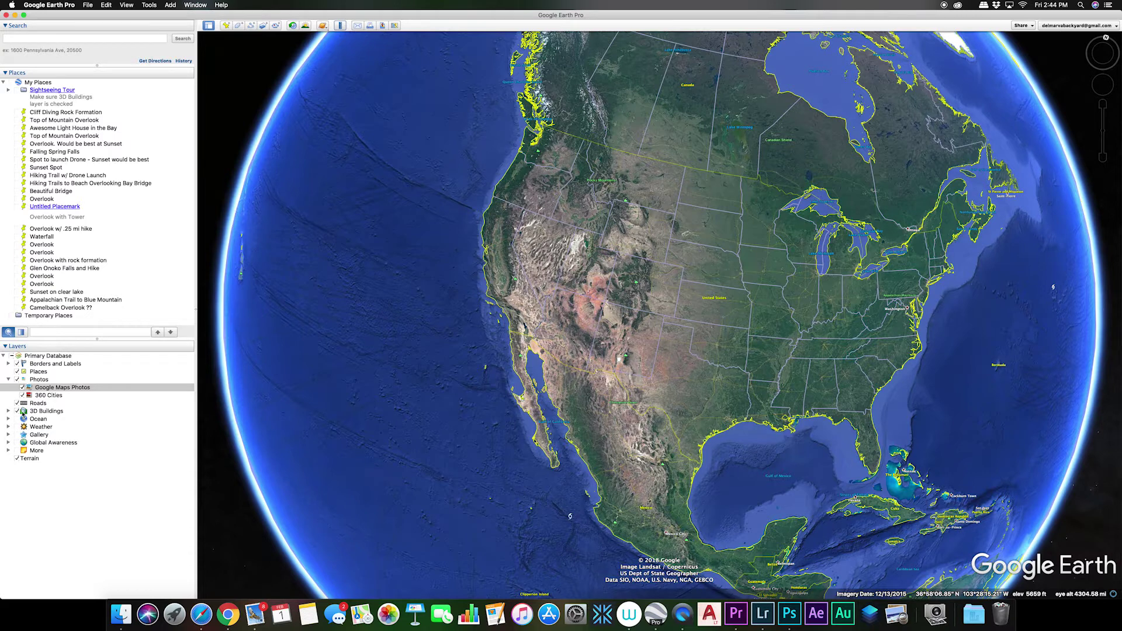
left_click(17, 426)
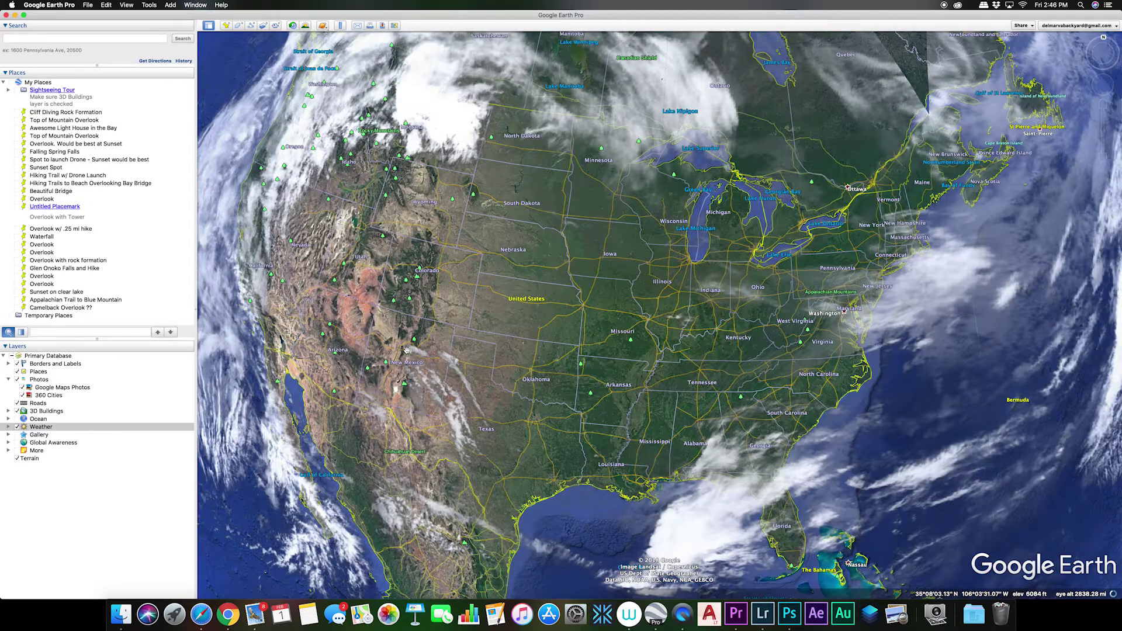